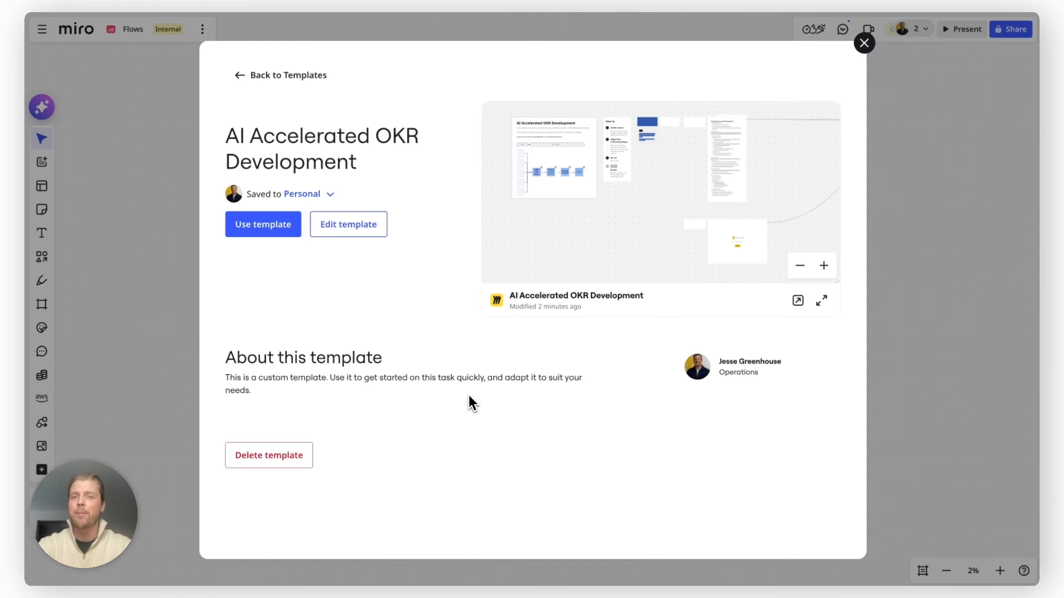
- Close the template details and survey the flow's input items, including the how-to notes, company context document and Power BI dashboard
{"action": "left_click", "coordinate": [161, 539]}
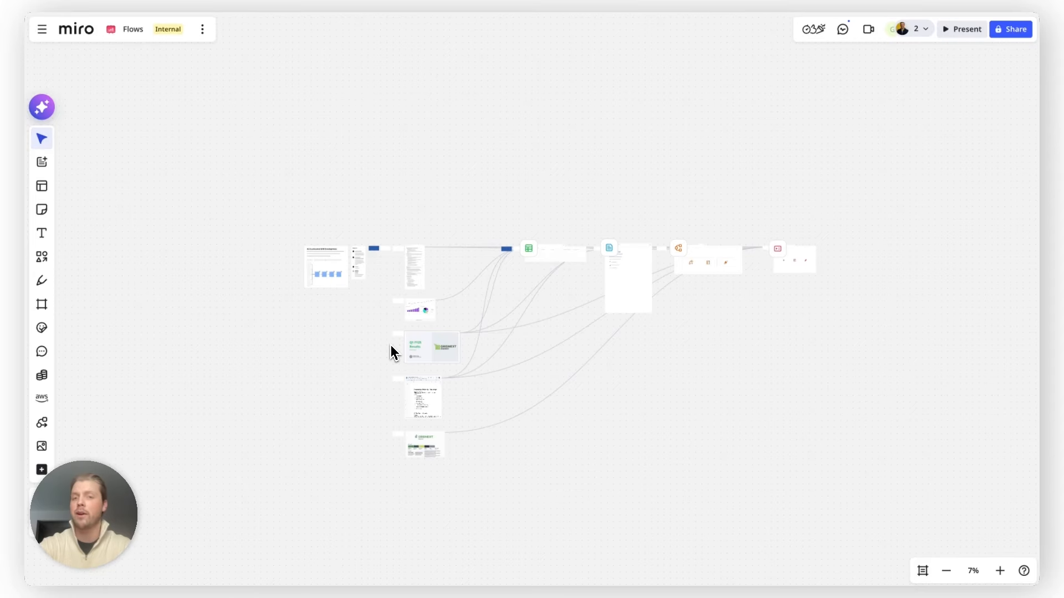
{"action": "scroll", "coordinate": [331, 277], "scroll_direction": "up", "scroll_amount": 10}
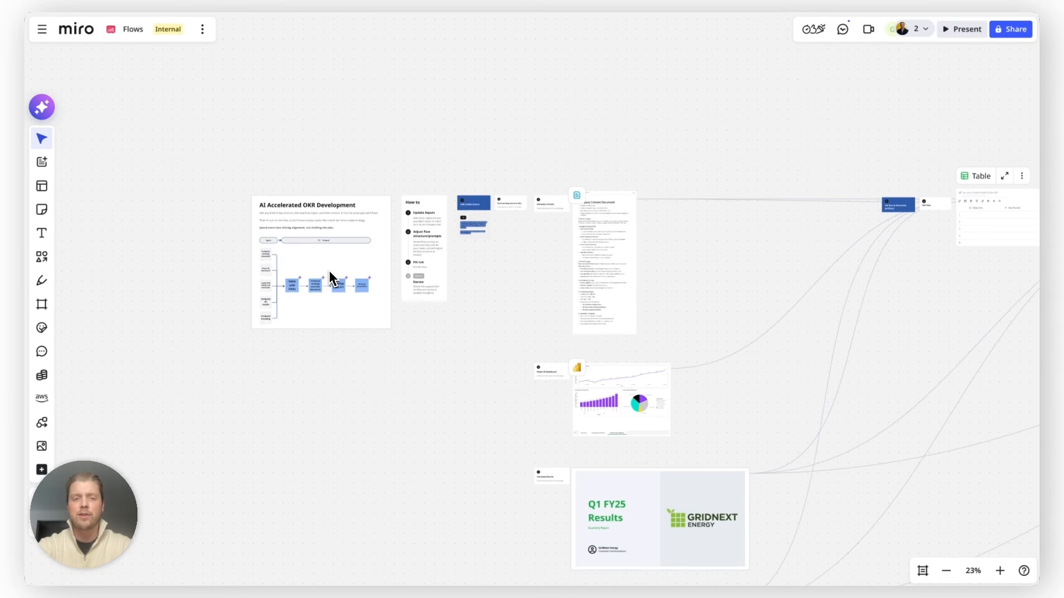
{"action": "scroll", "coordinate": [324, 271], "scroll_direction": "up", "scroll_amount": 6}
{"action": "scroll", "coordinate": [324, 270], "scroll_direction": "down", "scroll_amount": 3}
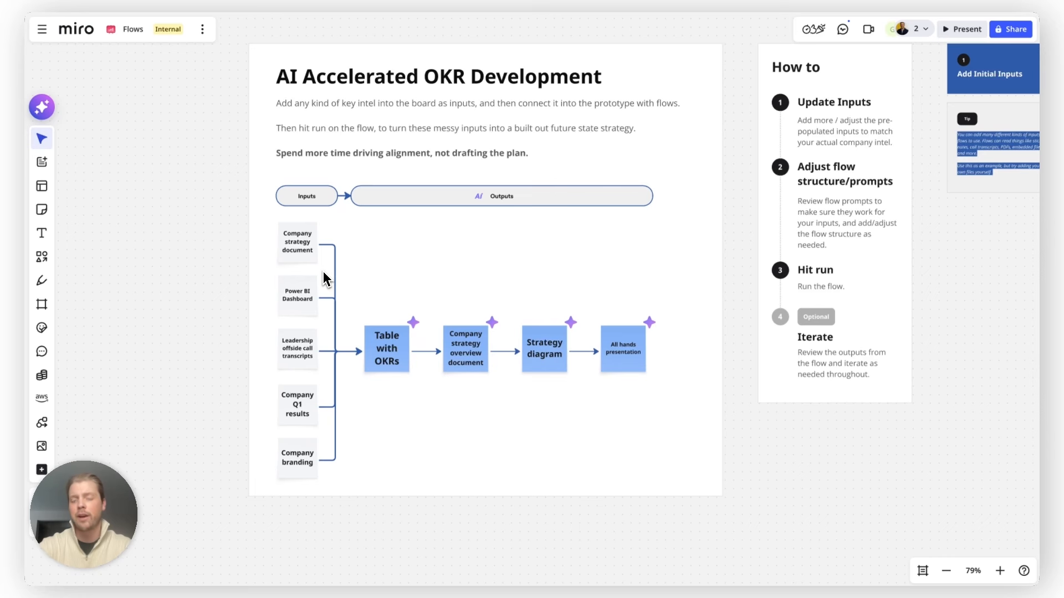
{"action": "scroll", "coordinate": [324, 271], "scroll_direction": "up", "scroll_amount": 3}
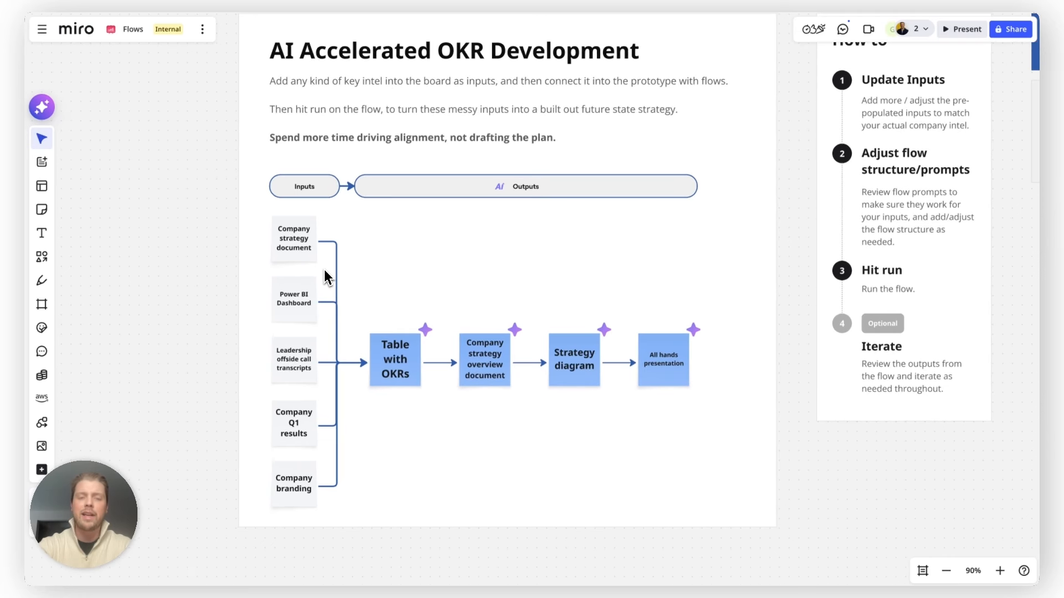
{"action": "scroll", "coordinate": [324, 269], "scroll_direction": "down", "scroll_amount": 2}
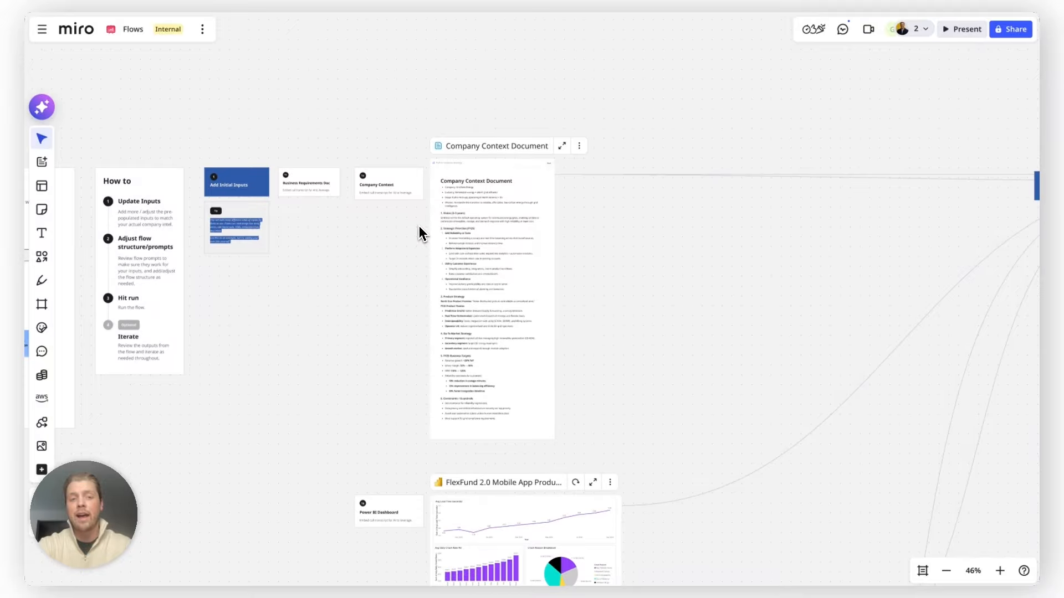
{"action": "scroll", "coordinate": [517, 171], "scroll_direction": "up", "scroll_amount": 5}
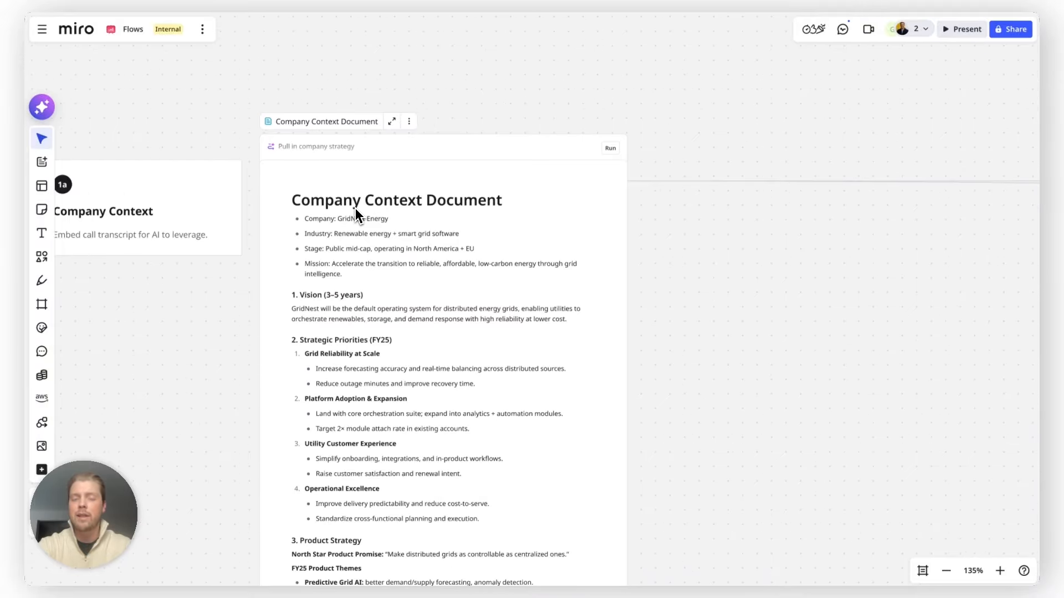
{"action": "scroll", "coordinate": [354, 208], "scroll_direction": "down", "scroll_amount": 5}
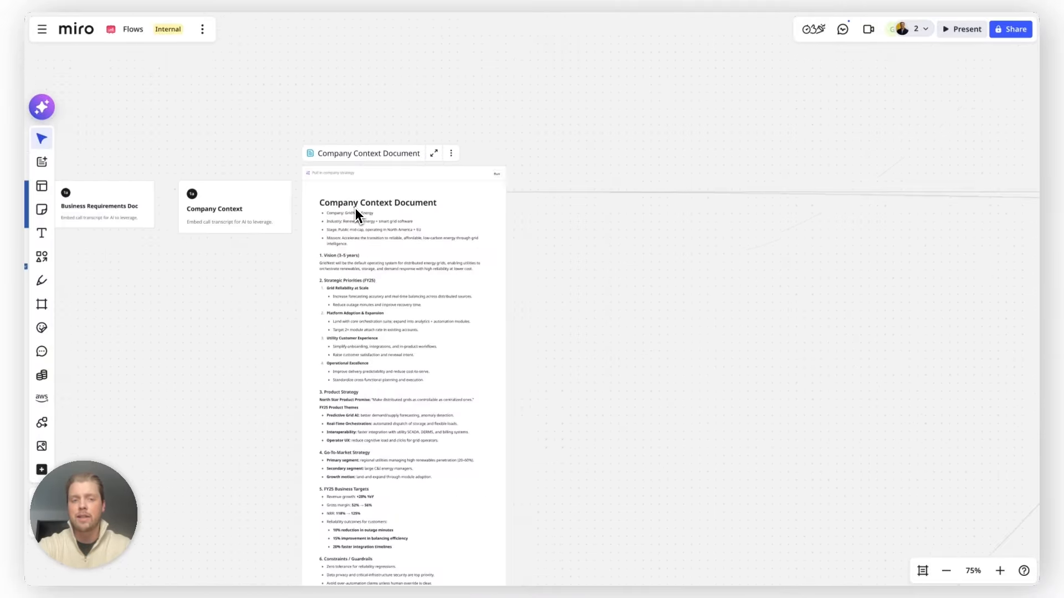
{"action": "scroll", "coordinate": [355, 208], "scroll_direction": "down", "scroll_amount": 5}
{"action": "scroll", "coordinate": [425, 305], "scroll_direction": "up", "scroll_amount": 4}
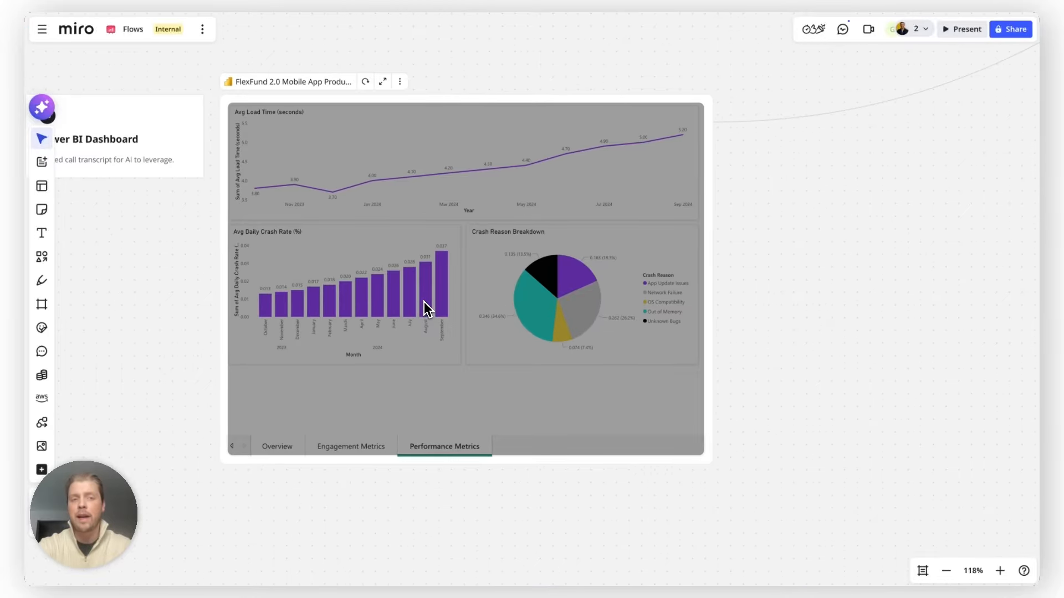
{"action": "scroll", "coordinate": [425, 304], "scroll_direction": "down", "scroll_amount": 3}
{"action": "scroll", "coordinate": [189, 334], "scroll_direction": "down", "scroll_amount": 2}
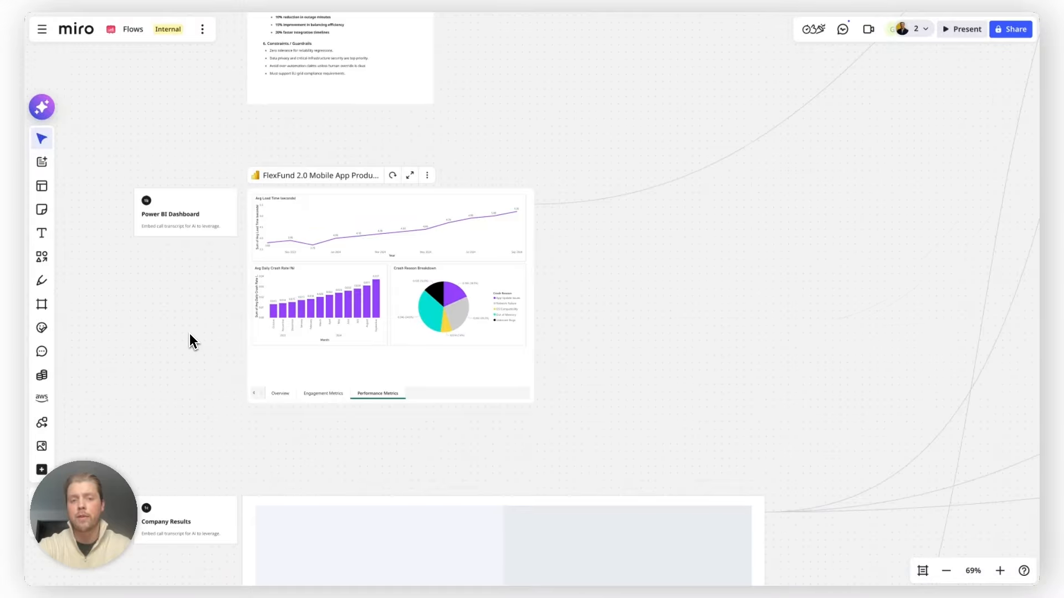
{"action": "scroll", "coordinate": [190, 334], "scroll_direction": "down", "scroll_amount": 5}
- Inspect the Q1 results slide deck, leadership offsite call transcript and company branding inputs on the board
{"action": "left_click", "coordinate": [552, 172]}
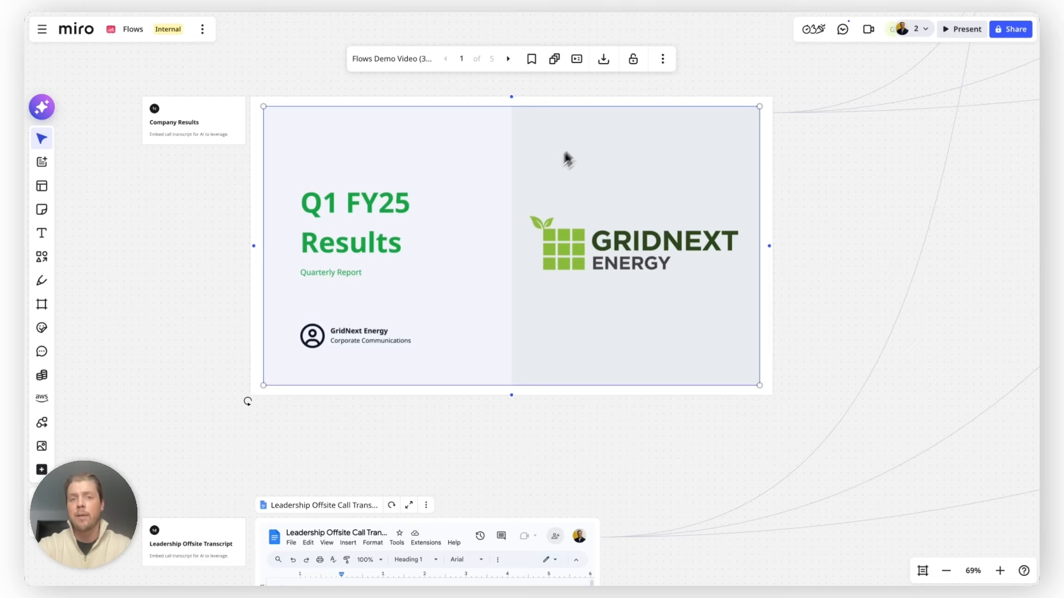
{"action": "left_click", "coordinate": [447, 61]}
{"action": "left_click", "coordinate": [146, 266]}
{"action": "scroll", "coordinate": [147, 265], "scroll_direction": "down", "scroll_amount": 4}
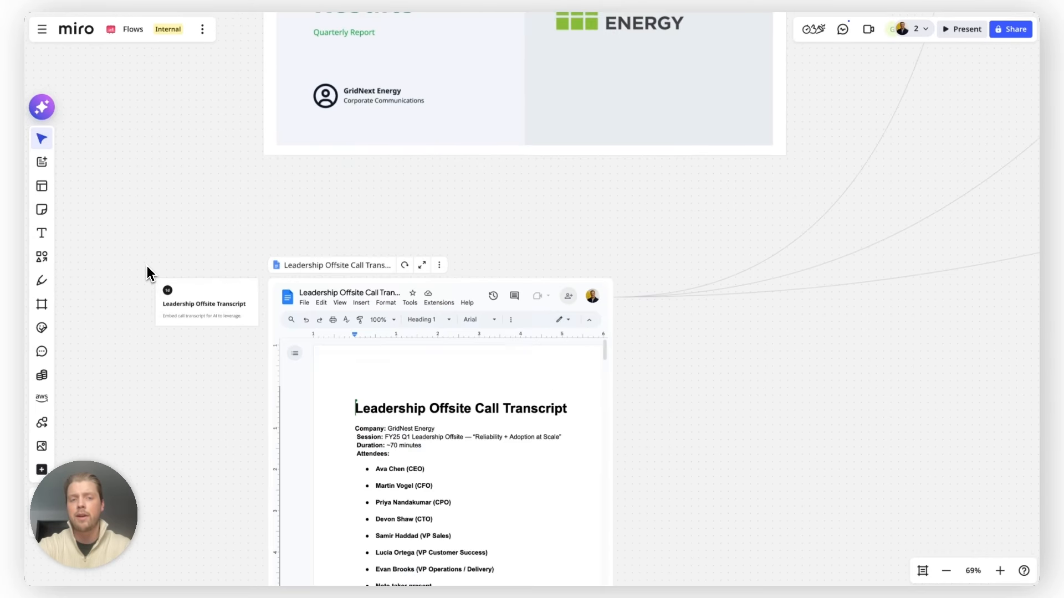
{"action": "scroll", "coordinate": [147, 274], "scroll_direction": "down", "scroll_amount": 3}
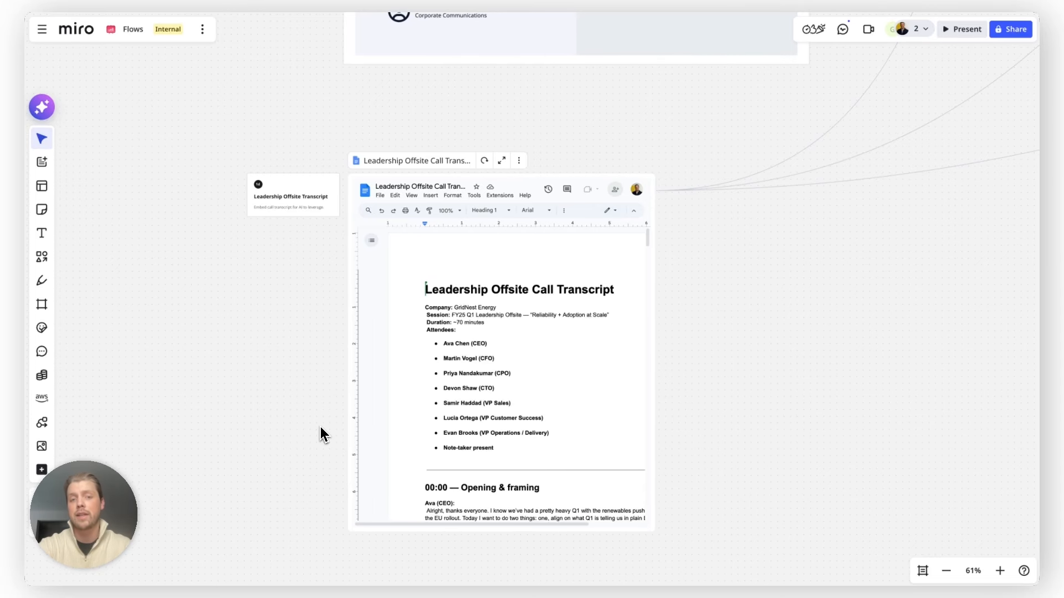
{"action": "scroll", "coordinate": [320, 435], "scroll_direction": "down", "scroll_amount": 2}
{"action": "scroll", "coordinate": [320, 435], "scroll_direction": "down", "scroll_amount": 5}
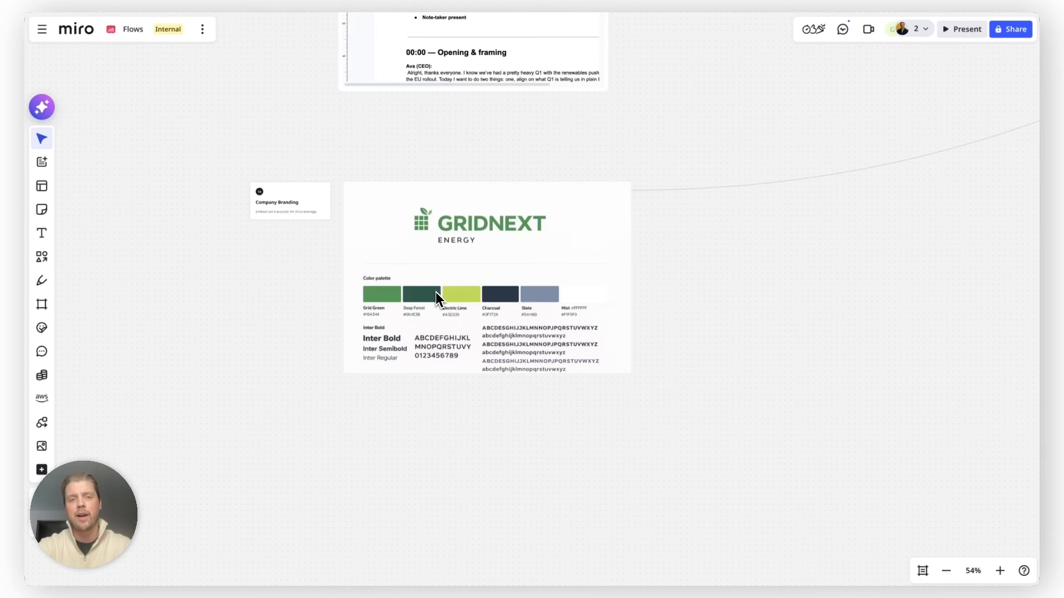
{"action": "scroll", "coordinate": [436, 293], "scroll_direction": "down", "scroll_amount": 10}
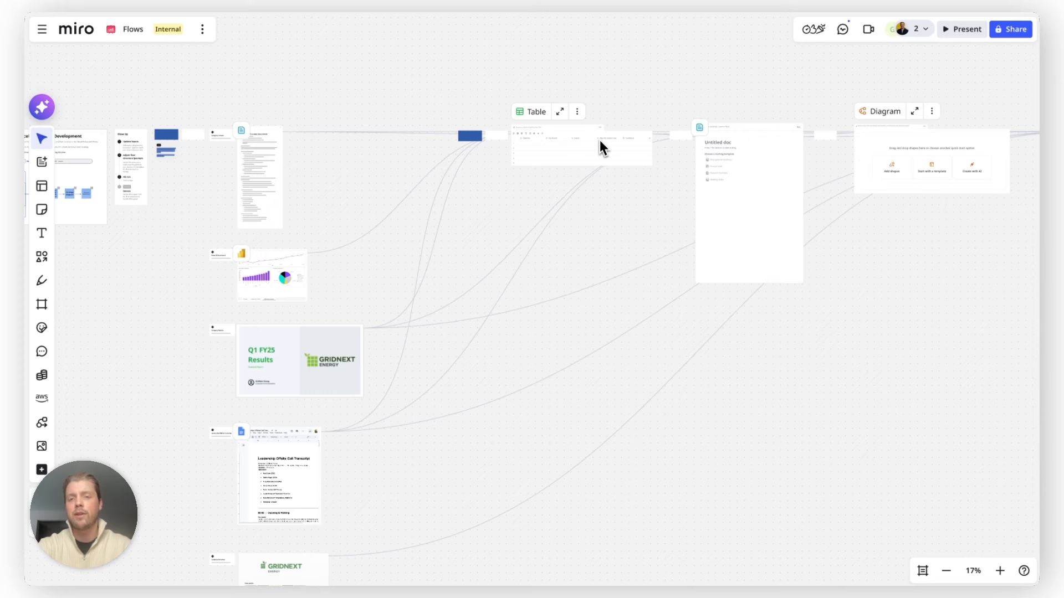
- Examine the empty output widgets along the flow: the table, document, diagram and slides
{"action": "left_click", "coordinate": [562, 113]}
{"action": "scroll", "coordinate": [288, 188], "scroll_direction": "right", "scroll_amount": 13}
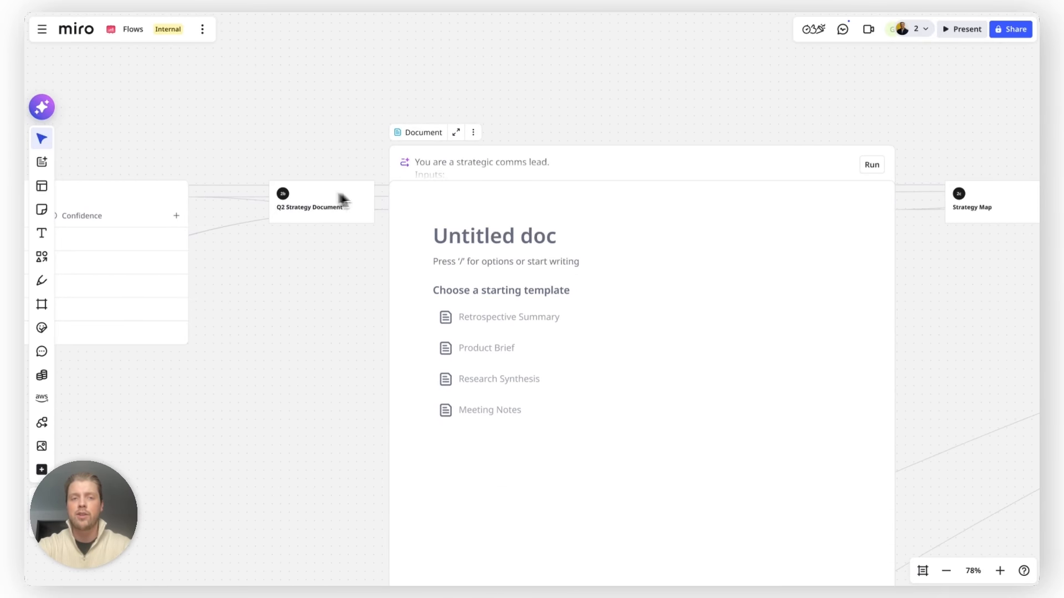
{"action": "scroll", "coordinate": [464, 195], "scroll_direction": "right", "scroll_amount": 4}
{"action": "scroll", "coordinate": [464, 195], "scroll_direction": "right", "scroll_amount": 12}
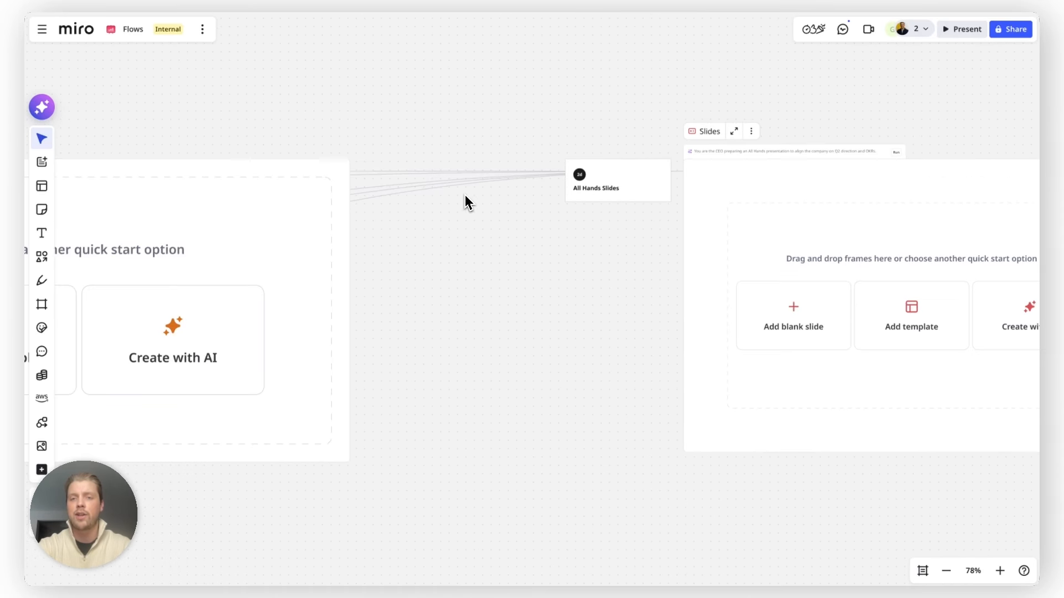
{"action": "scroll", "coordinate": [464, 194], "scroll_direction": "left", "scroll_amount": 6}
{"action": "scroll", "coordinate": [495, 204], "scroll_direction": "left", "scroll_amount": 15}
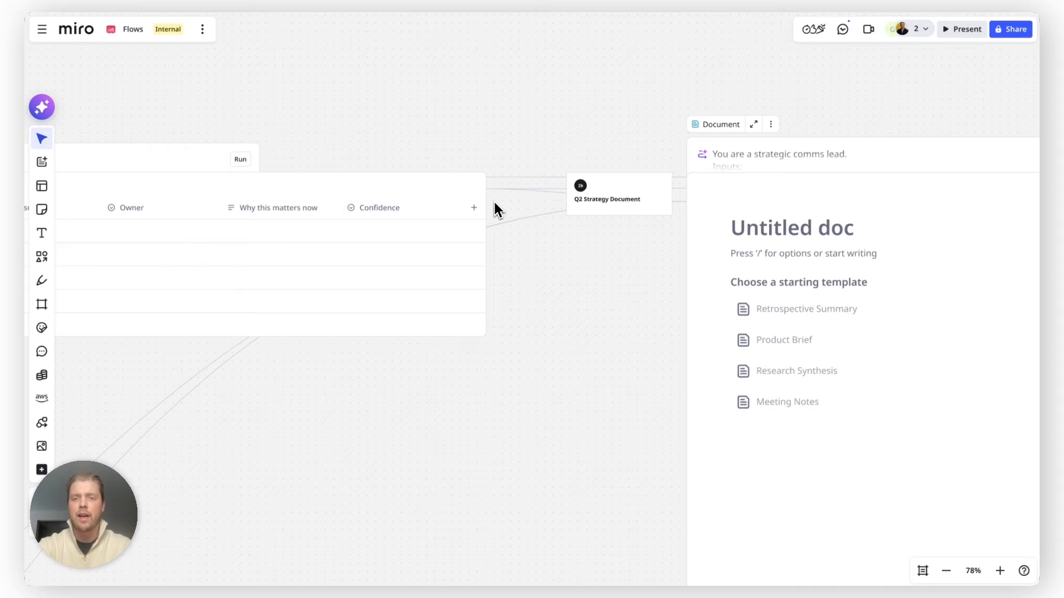
{"action": "scroll", "coordinate": [495, 204], "scroll_direction": "right", "scroll_amount": 6}
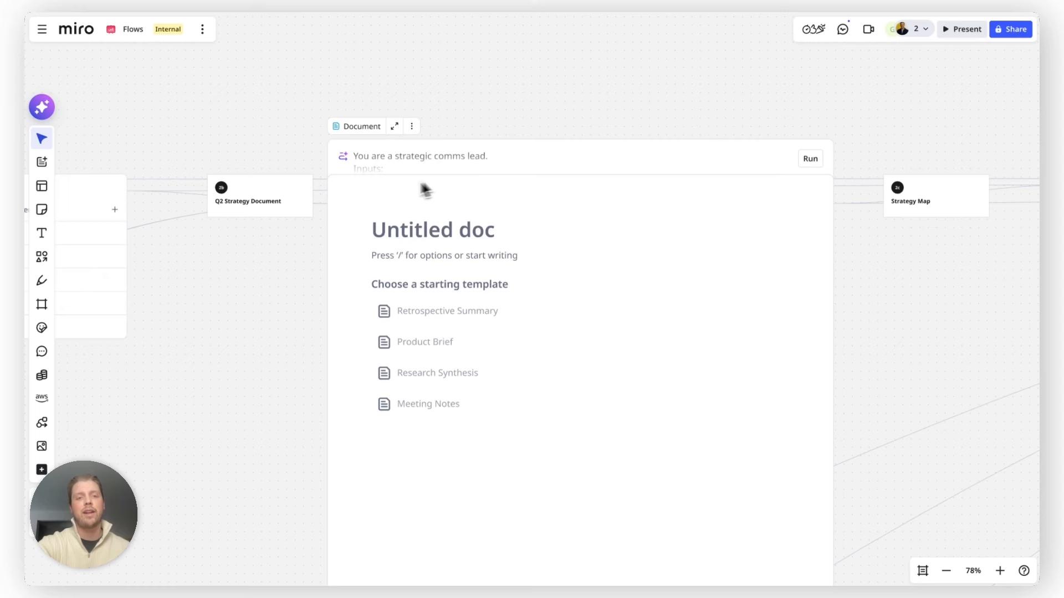
- Select the Document output and open its Generate a doc prompt to read the instructions
{"action": "left_click", "coordinate": [340, 190]}
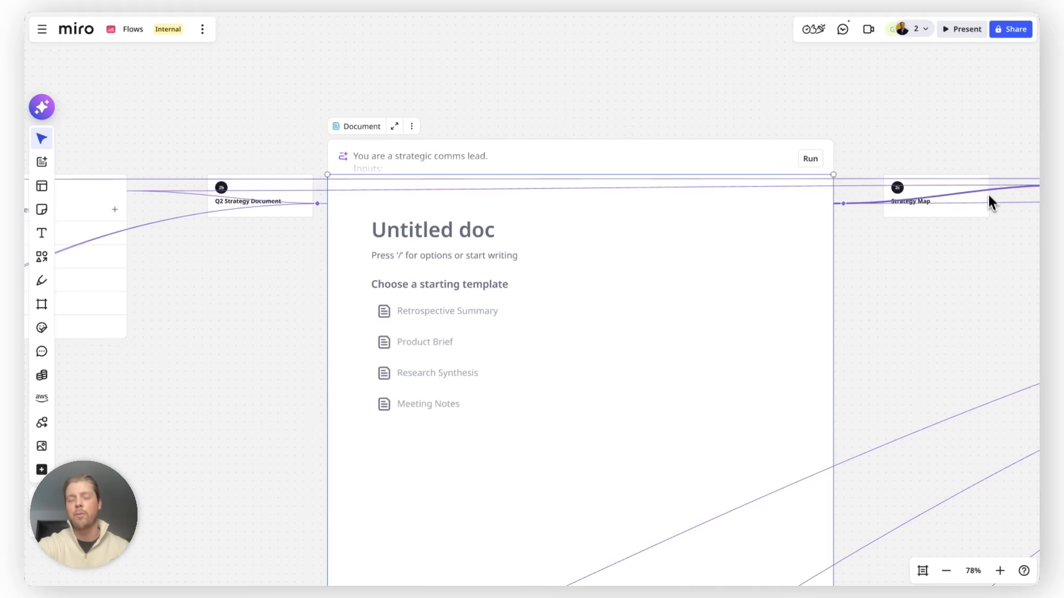
{"action": "left_click", "coordinate": [933, 298]}
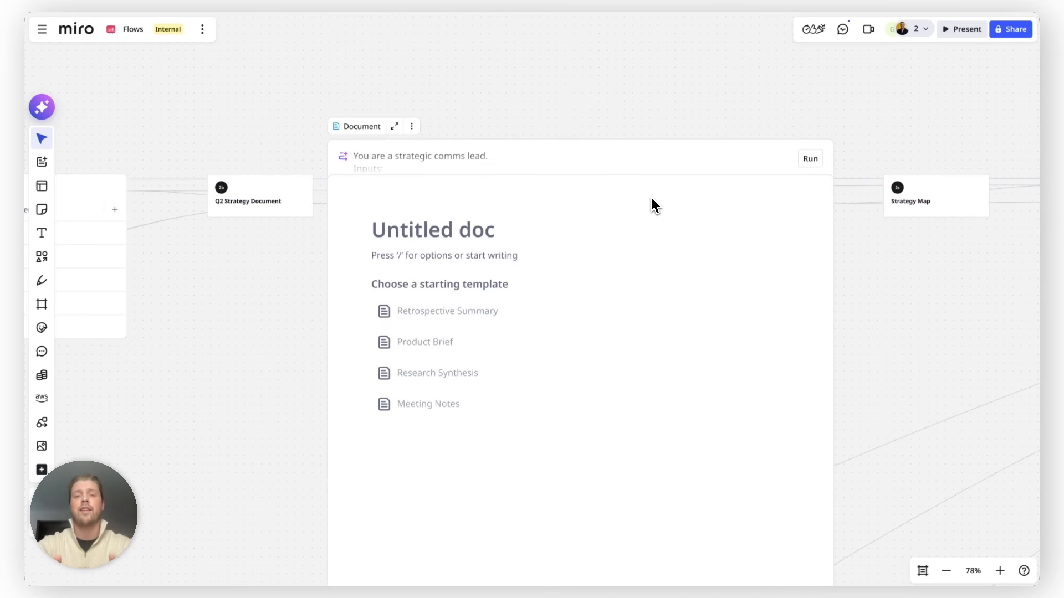
{"action": "left_click", "coordinate": [620, 160]}
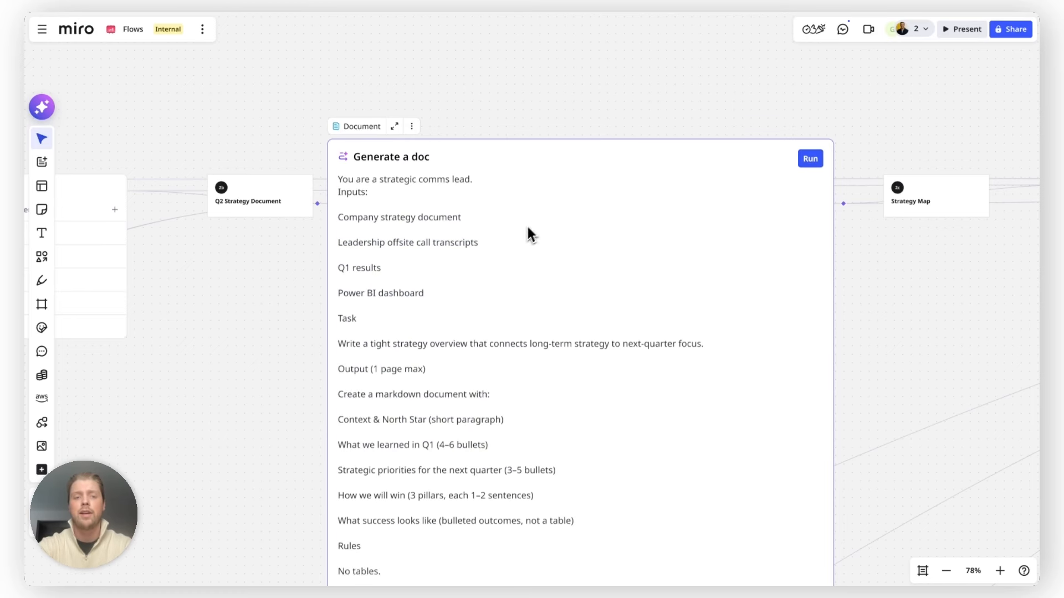
{"action": "scroll", "coordinate": [442, 179], "scroll_direction": "down", "scroll_amount": 4}
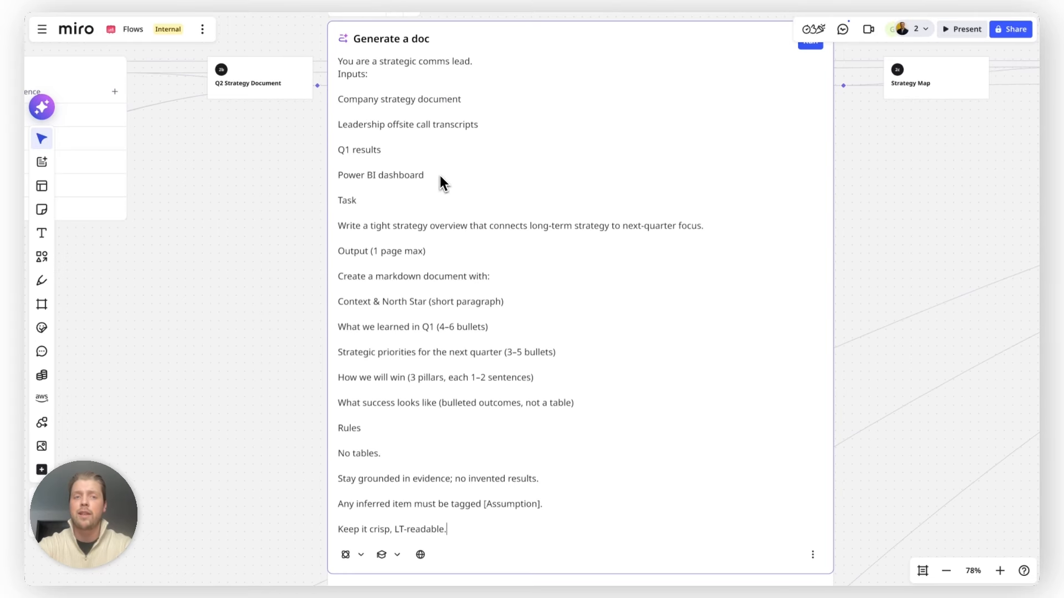
{"action": "scroll", "coordinate": [408, 124], "scroll_direction": "down", "scroll_amount": 3}
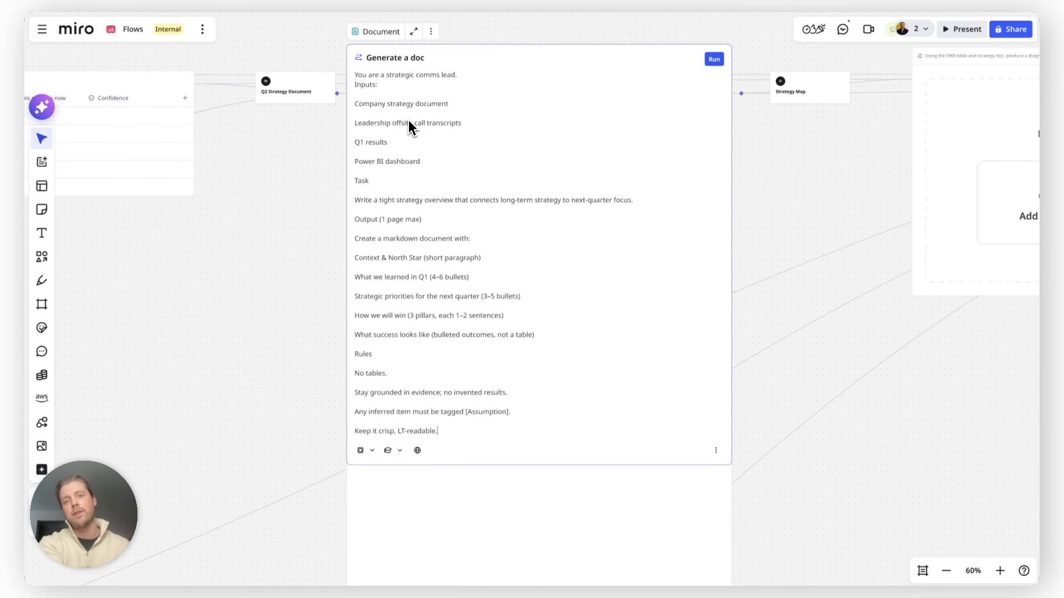
{"action": "scroll", "coordinate": [408, 122], "scroll_direction": "down", "scroll_amount": 3}
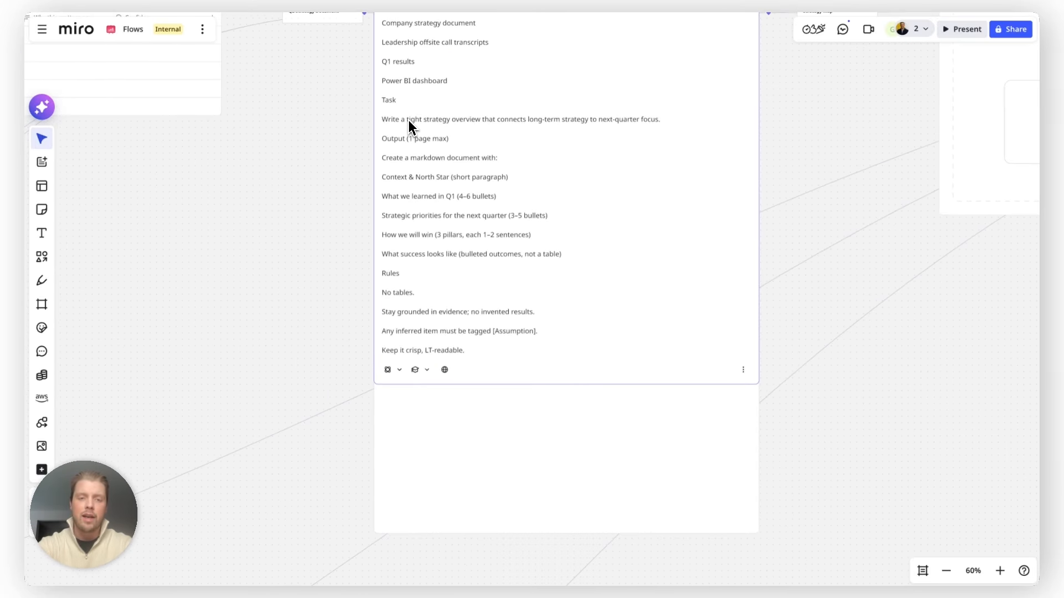
- Review the AI model choices and knowledge-source options available for the document prompt
{"action": "left_click", "coordinate": [399, 372]}
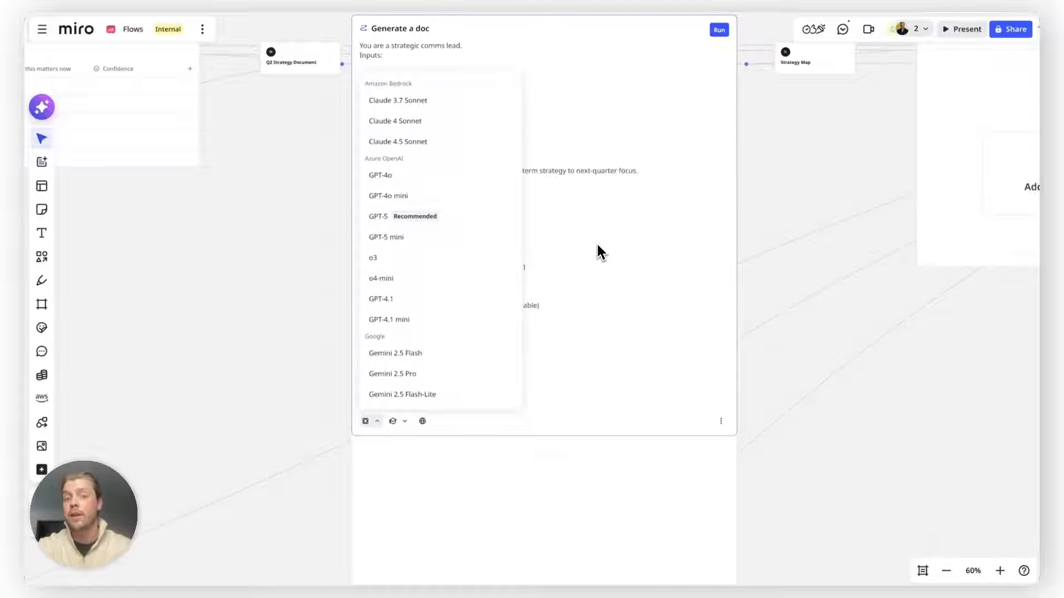
{"action": "left_click", "coordinate": [402, 423]}
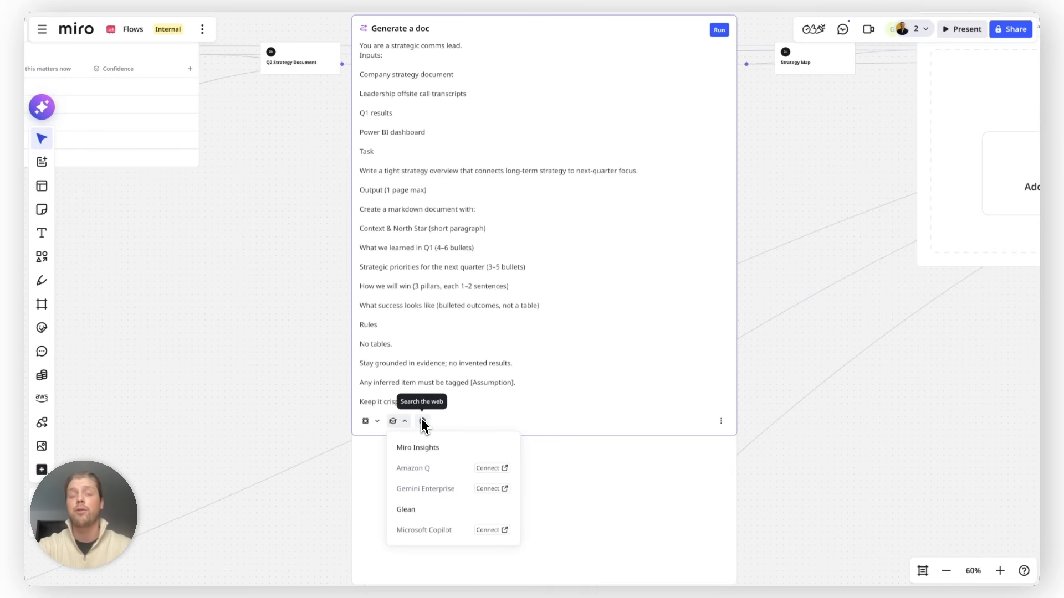
{"action": "left_click", "coordinate": [274, 369]}
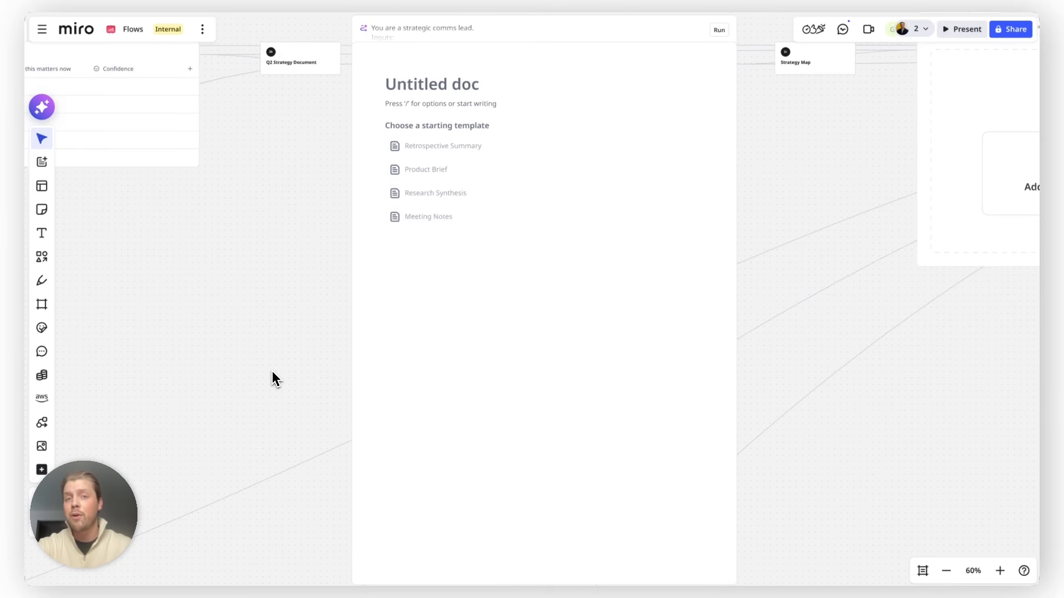
- Run the whole flow starting from the OKR table step
{"action": "scroll", "coordinate": [271, 370], "scroll_direction": "down", "scroll_amount": 5}
{"action": "scroll", "coordinate": [271, 370], "scroll_direction": "left", "scroll_amount": 6}
{"action": "scroll", "coordinate": [272, 371], "scroll_direction": "down", "scroll_amount": 1}
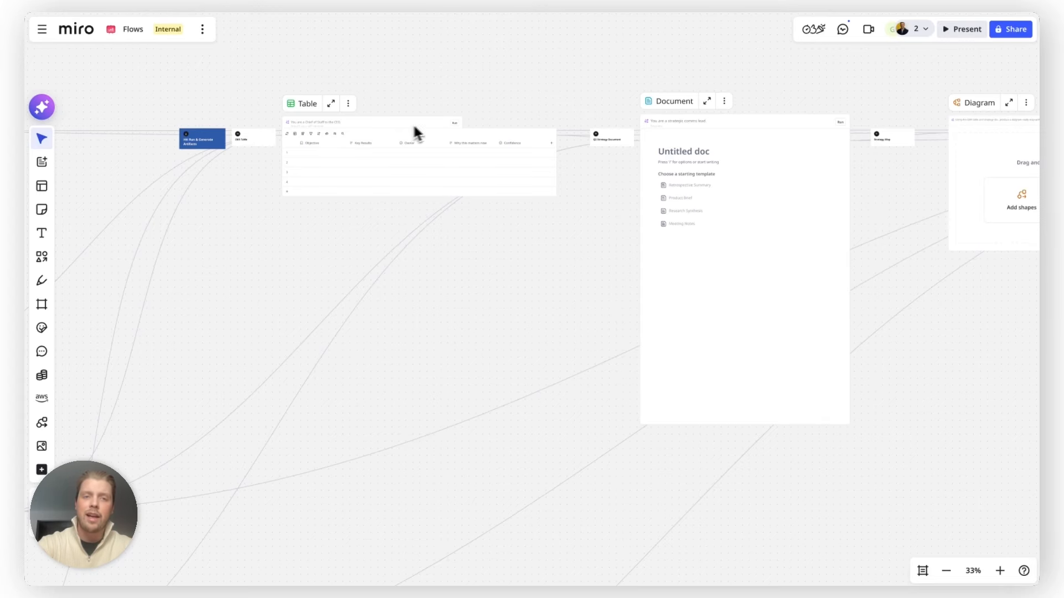
{"action": "scroll", "coordinate": [440, 127], "scroll_direction": "up", "scroll_amount": 3}
{"action": "left_click", "coordinate": [463, 125]}
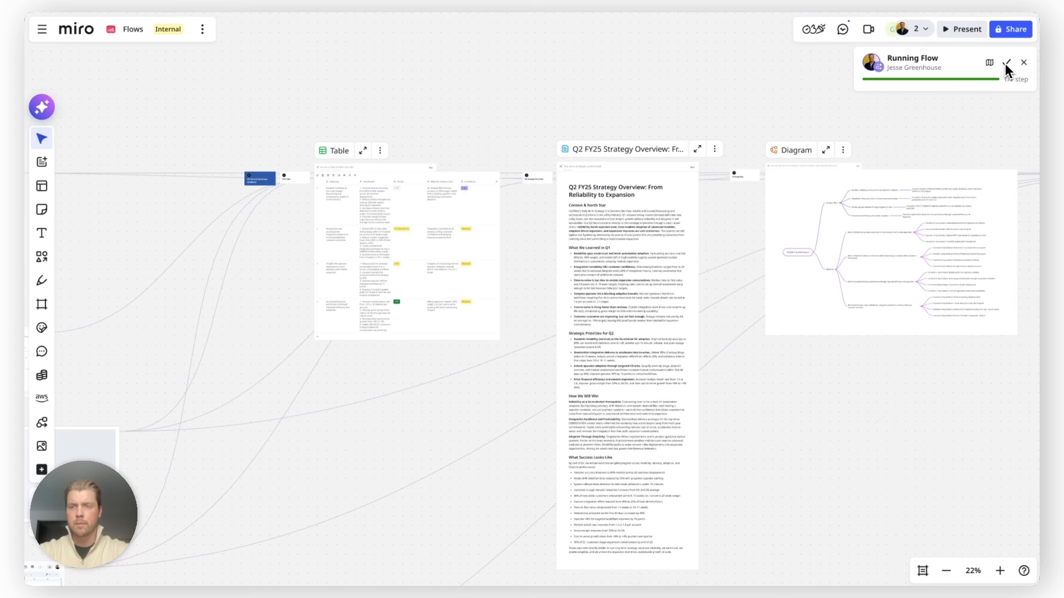
{"action": "left_click", "coordinate": [1003, 63]}
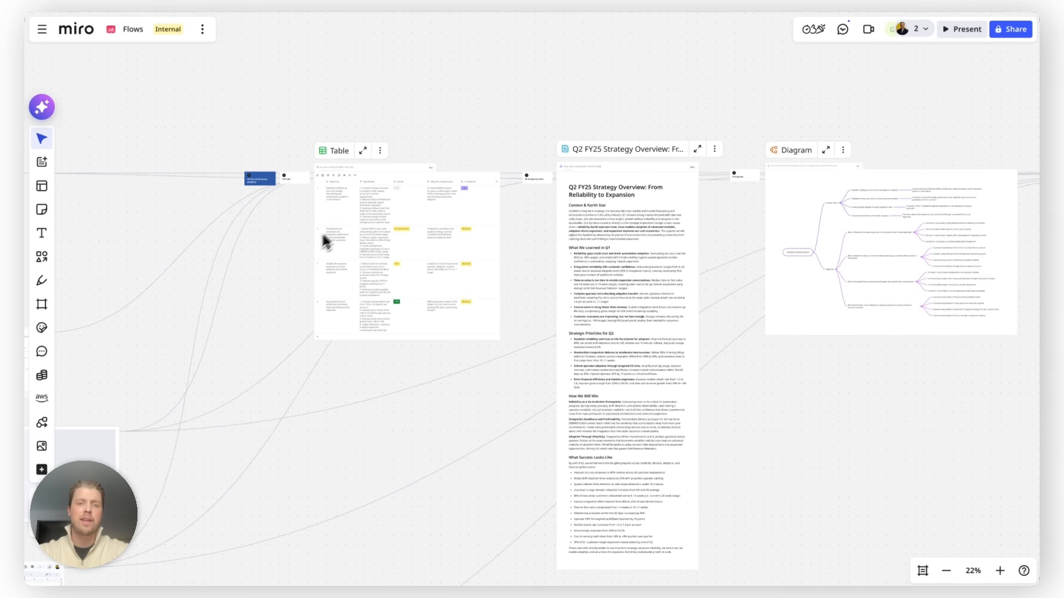
- Review the generated OKR table and Q2 FY25 strategy overview document
{"action": "scroll", "coordinate": [346, 223], "scroll_direction": "up", "scroll_amount": 6}
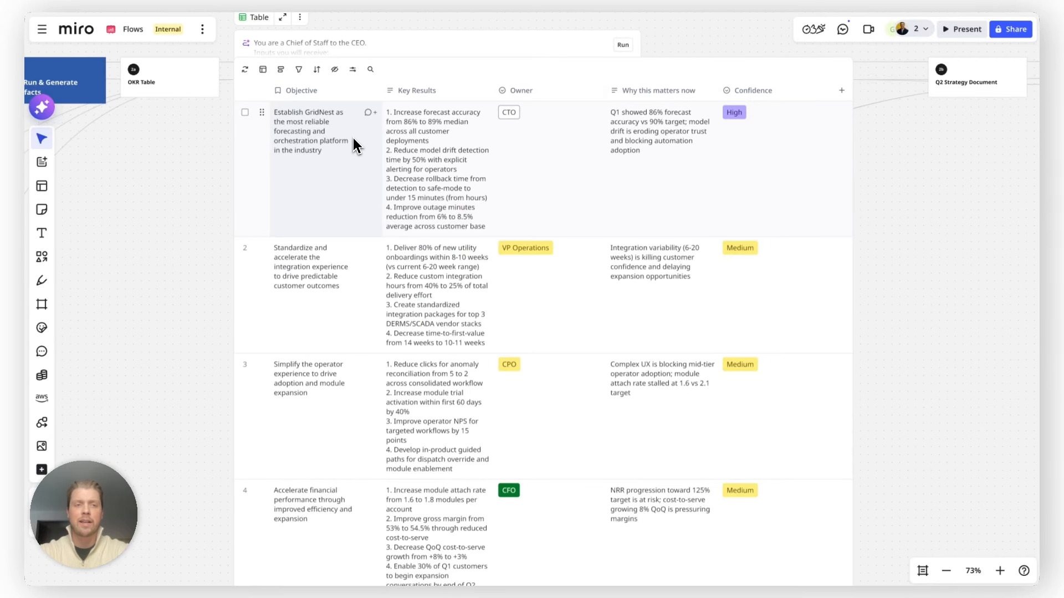
{"action": "scroll", "coordinate": [244, 195], "scroll_direction": "down", "scroll_amount": 3}
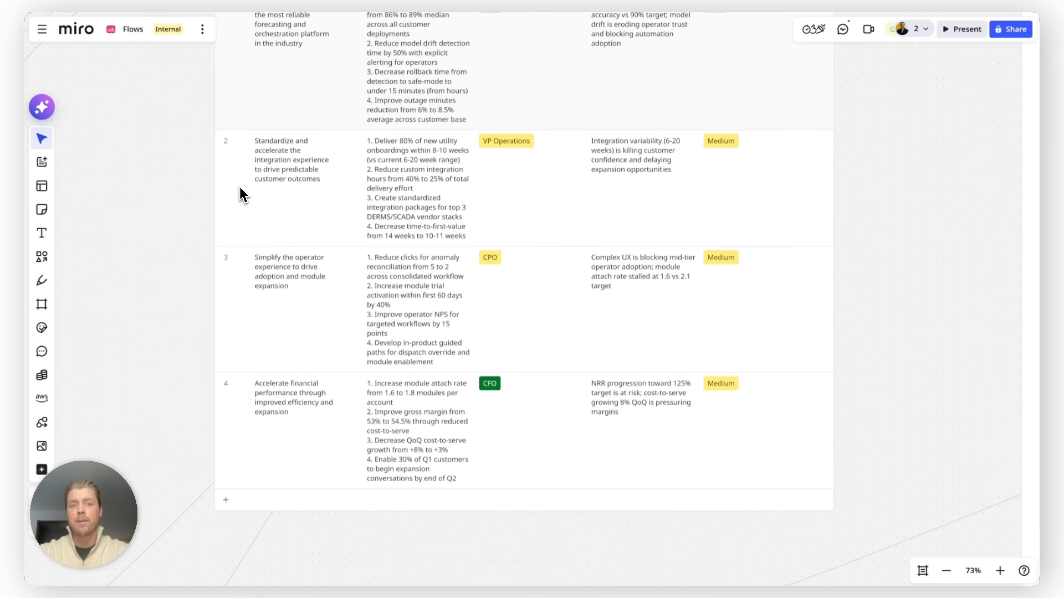
{"action": "scroll", "coordinate": [248, 220], "scroll_direction": "up", "scroll_amount": 2}
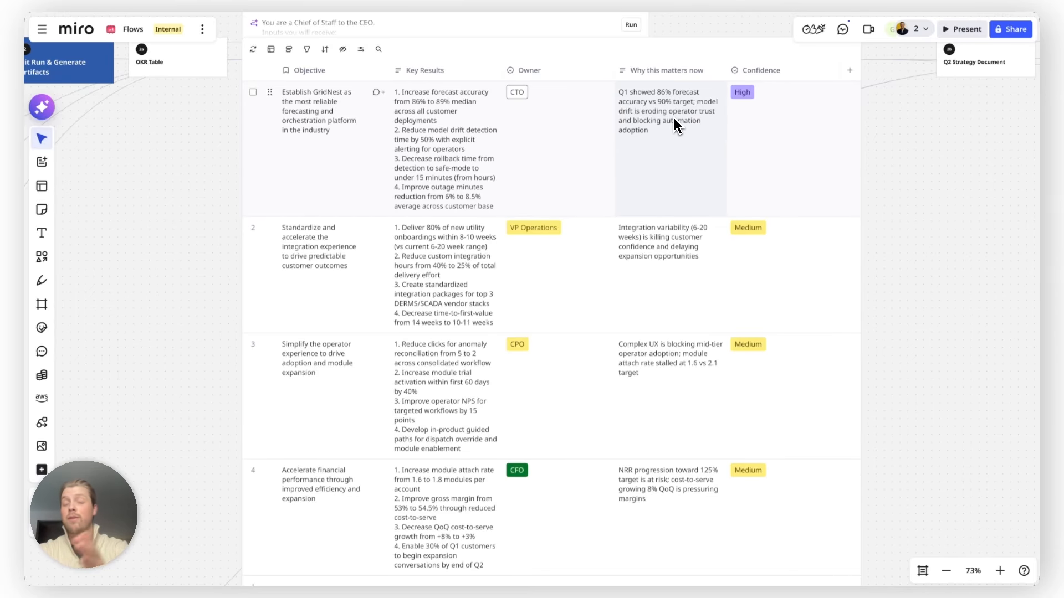
{"action": "scroll", "coordinate": [674, 118], "scroll_direction": "down", "scroll_amount": 5}
{"action": "scroll", "coordinate": [674, 118], "scroll_direction": "right", "scroll_amount": 6}
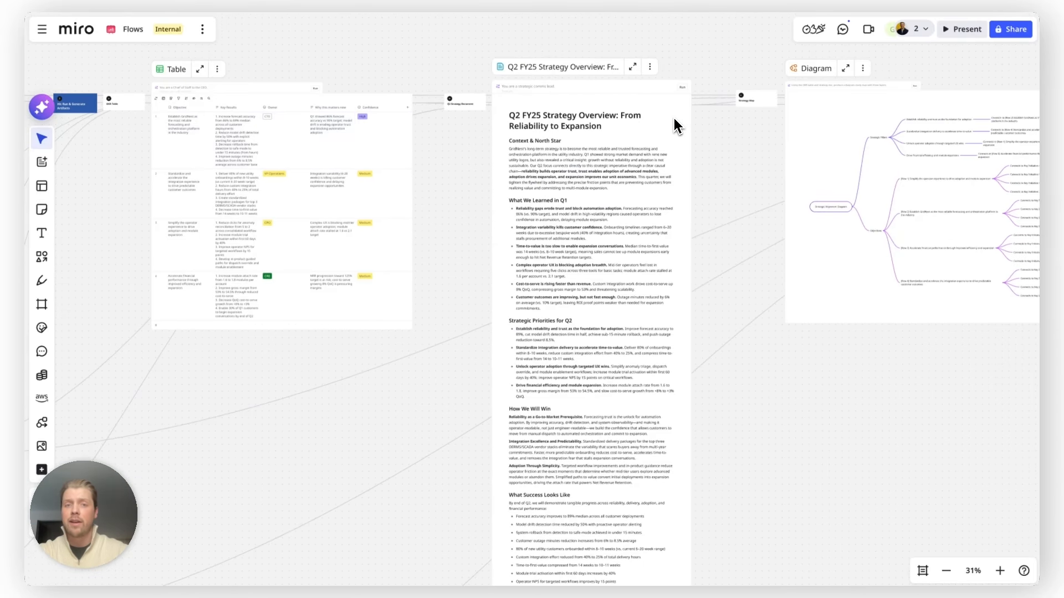
{"action": "scroll", "coordinate": [597, 137], "scroll_direction": "up", "scroll_amount": 3}
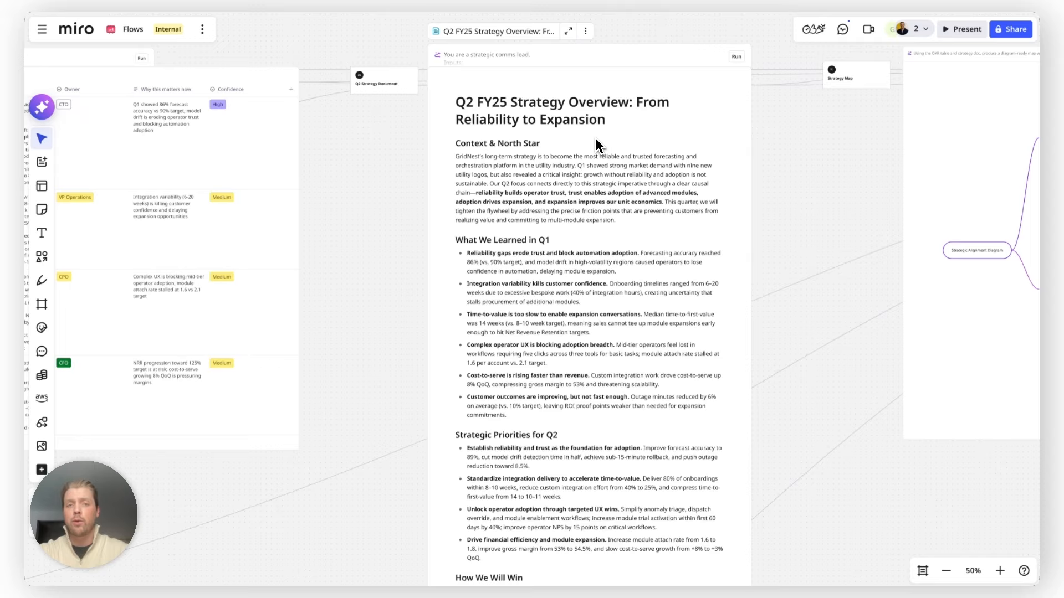
- Review the generated strategic alignment diagram and the All Hands slide deck
{"action": "scroll", "coordinate": [596, 138], "scroll_direction": "right", "scroll_amount": 10}
{"action": "scroll", "coordinate": [295, 299], "scroll_direction": "up", "scroll_amount": 2}
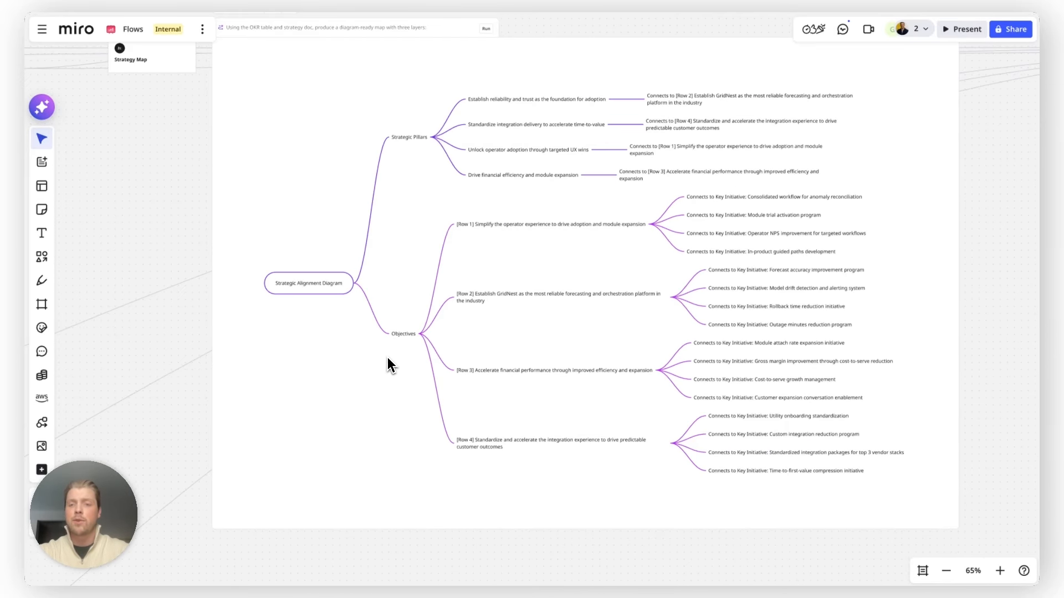
{"action": "scroll", "coordinate": [415, 364], "scroll_direction": "down", "scroll_amount": 3}
{"action": "scroll", "coordinate": [424, 368], "scroll_direction": "right", "scroll_amount": 10}
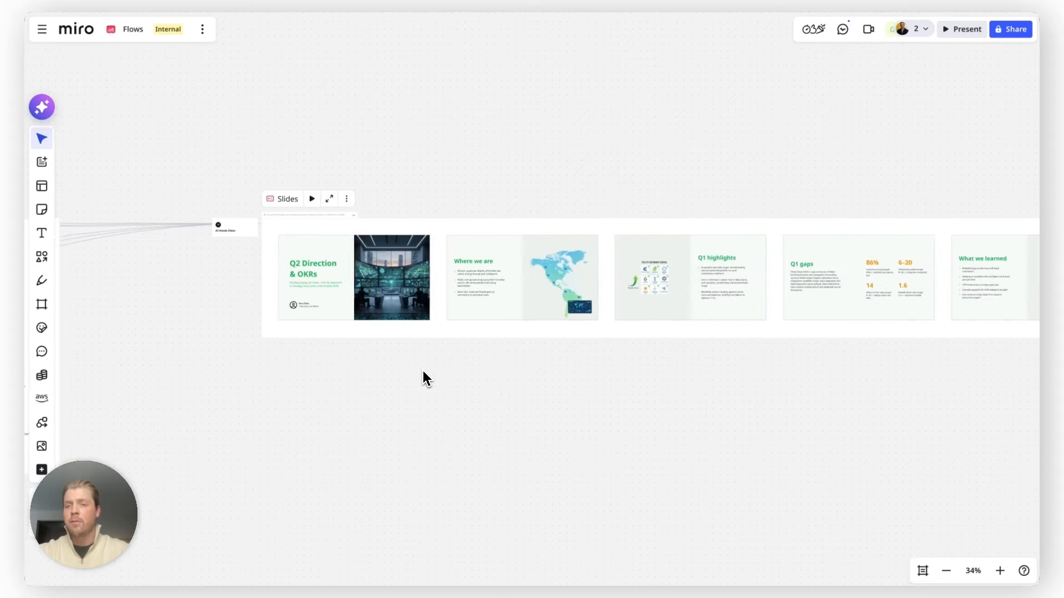
{"action": "scroll", "coordinate": [426, 259], "scroll_direction": "up", "scroll_amount": 5}
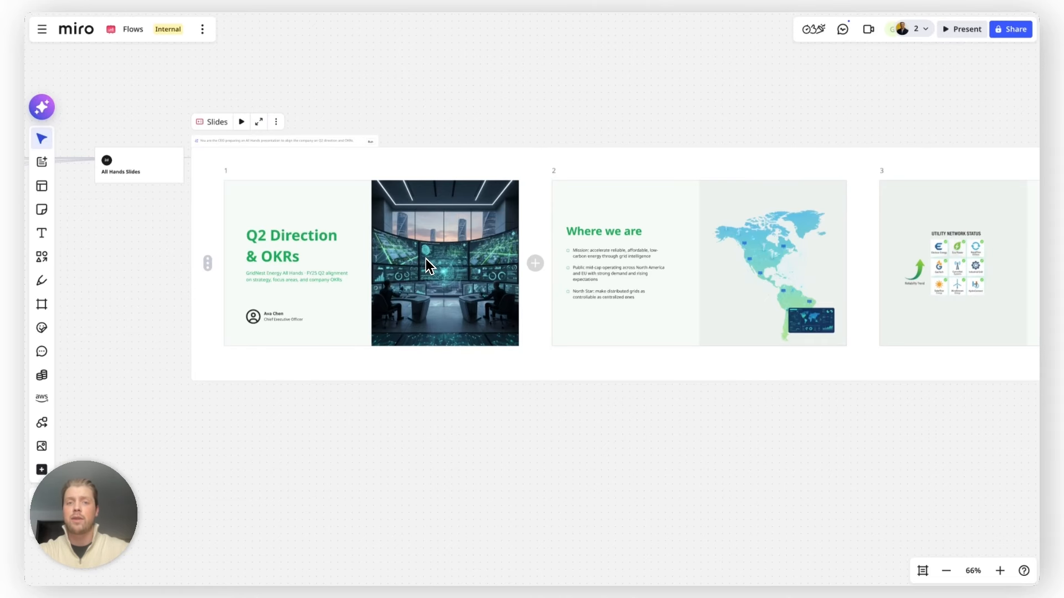
{"action": "scroll", "coordinate": [426, 258], "scroll_direction": "right", "scroll_amount": 8}
{"action": "scroll", "coordinate": [603, 237], "scroll_direction": "right", "scroll_amount": 14}
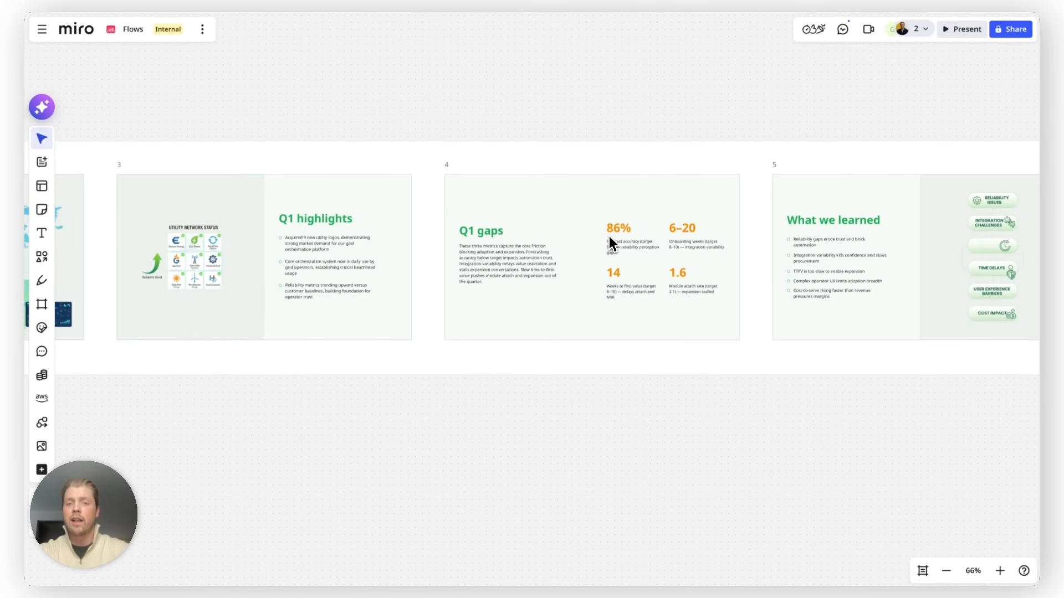
{"action": "scroll", "coordinate": [603, 232], "scroll_direction": "down", "scroll_amount": 10}
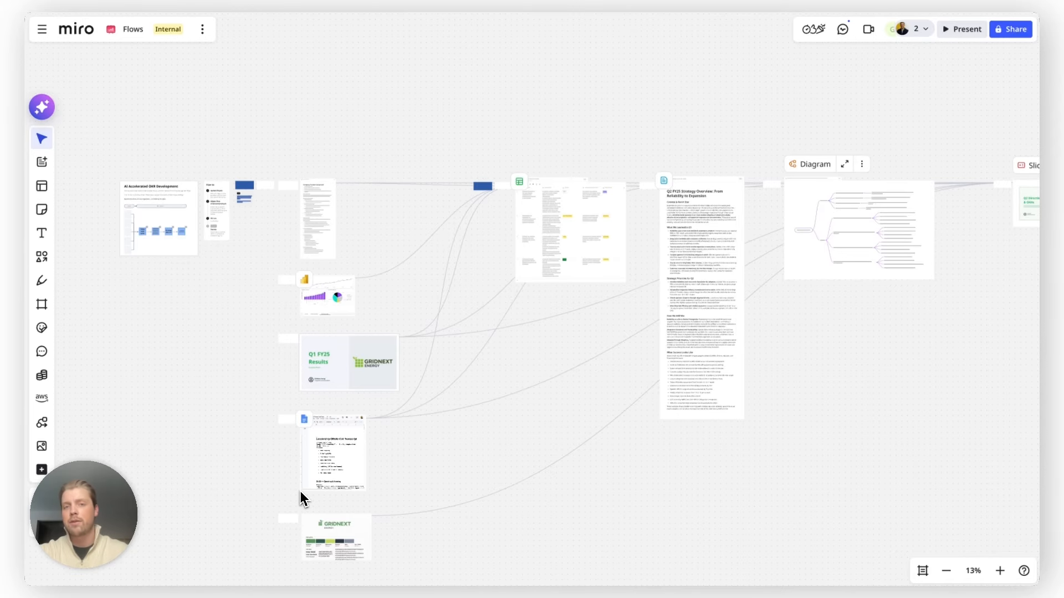
- Survey the whole flow board with its input sources and generated outputs
{"action": "scroll", "coordinate": [300, 492], "scroll_direction": "down", "scroll_amount": 3}
{"action": "scroll", "coordinate": [301, 492], "scroll_direction": "right", "scroll_amount": 2}
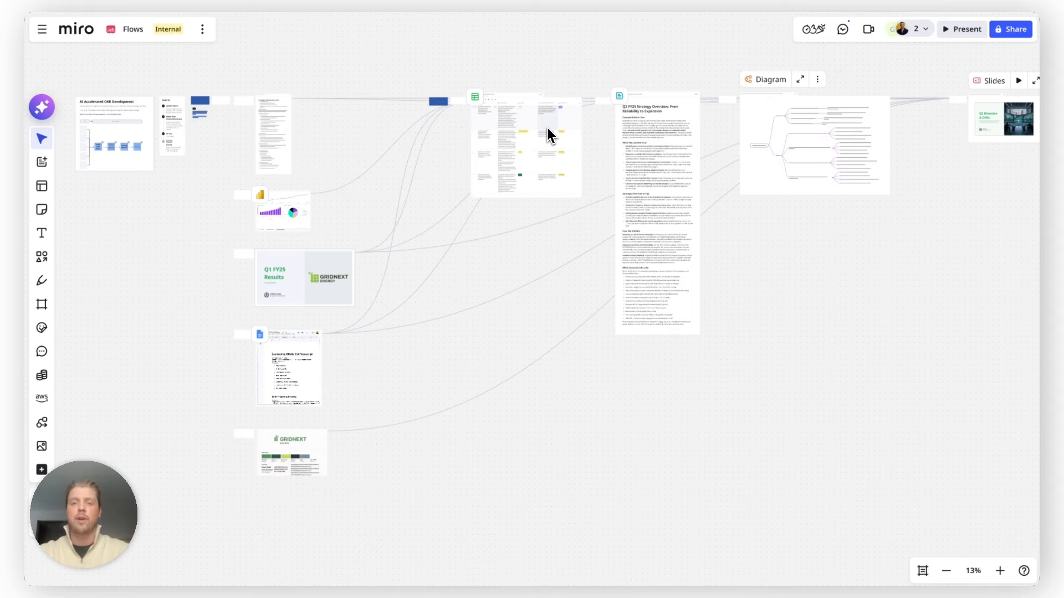
{"action": "scroll", "coordinate": [604, 61], "scroll_direction": "up", "scroll_amount": 2}
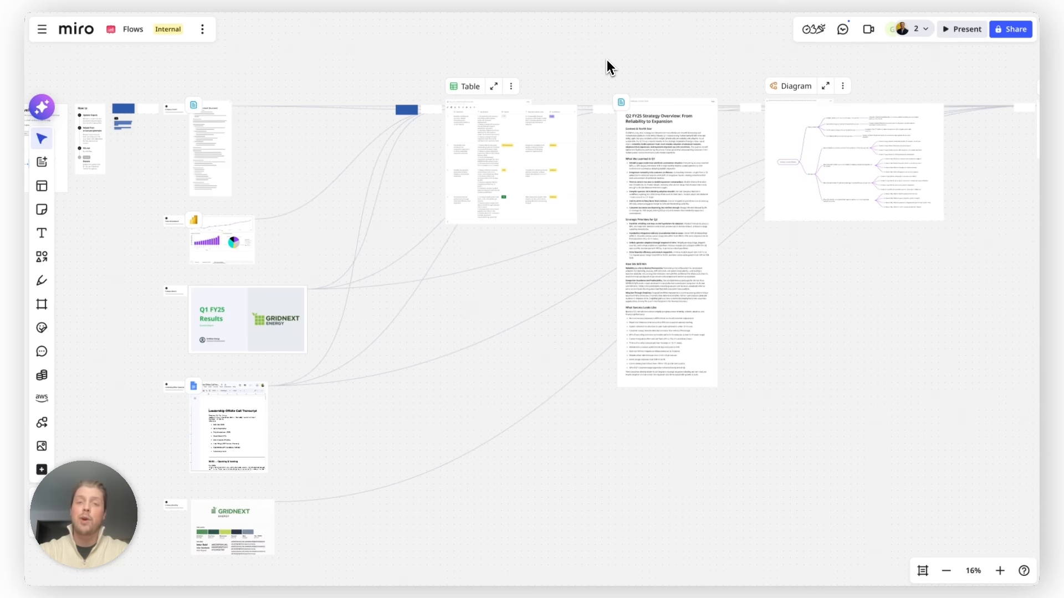
{"action": "scroll", "coordinate": [607, 59], "scroll_direction": "right", "scroll_amount": 3}
{"action": "scroll", "coordinate": [607, 59], "scroll_direction": "up", "scroll_amount": 1}
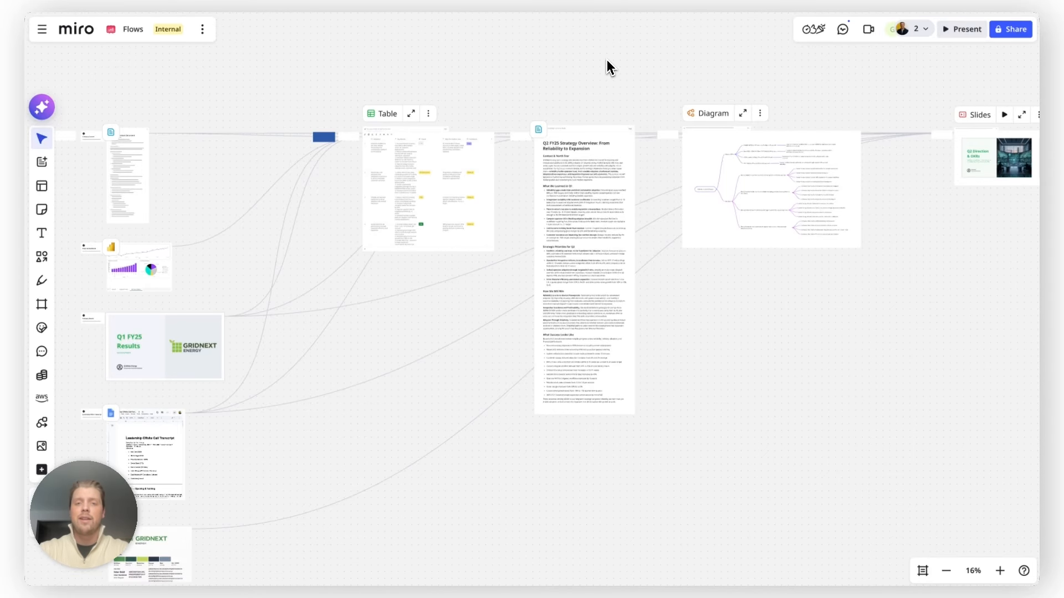
{"action": "scroll", "coordinate": [601, 103], "scroll_direction": "up", "scroll_amount": 5}
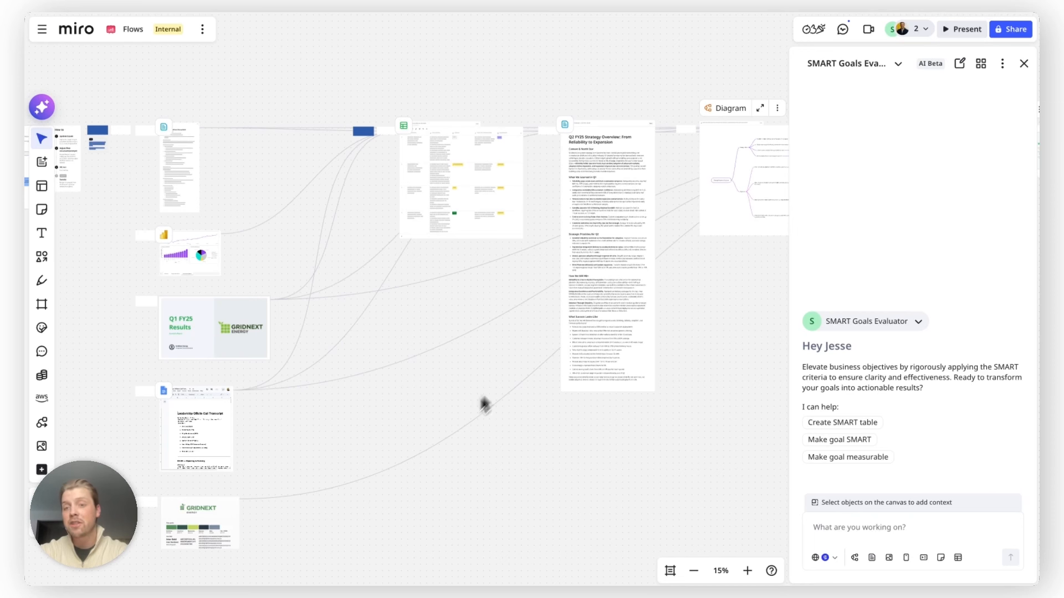
- Select the five input sources and the OKR table, and ask the SMART Goals Evaluator to make the goals SMART as a table
{"action": "scroll", "coordinate": [408, 476], "scroll_direction": "down", "scroll_amount": 2}
{"action": "scroll", "coordinate": [408, 476], "scroll_direction": "left", "scroll_amount": 2}
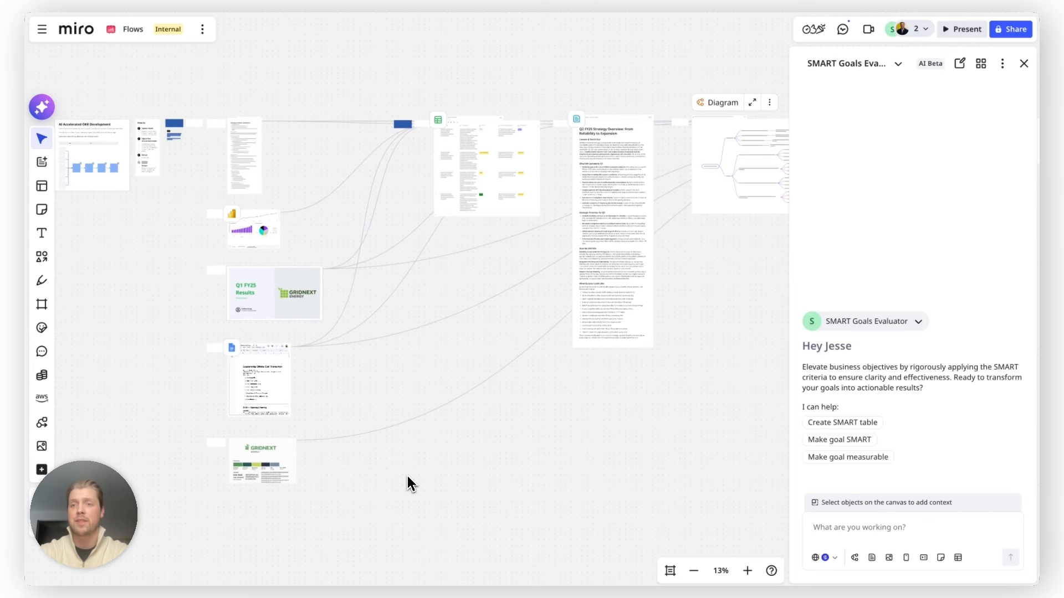
{"action": "left_click_drag", "start_coordinate": [325, 493], "coordinate": [240, 121]}
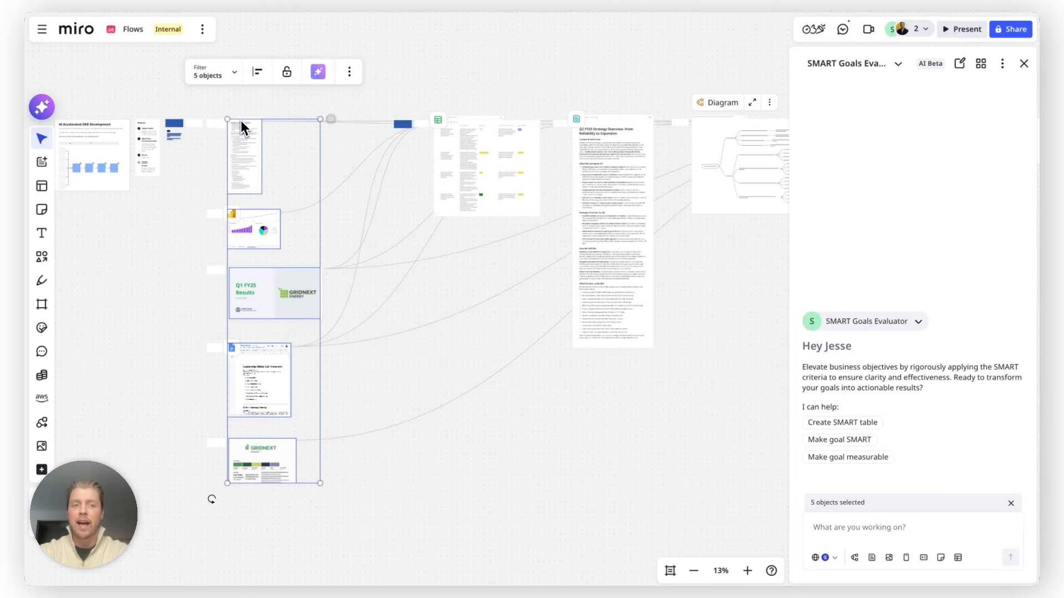
{"action": "left_click", "coordinate": [497, 124], "text": "shift"}
{"action": "scroll", "coordinate": [497, 124], "scroll_direction": "up", "scroll_amount": 5}
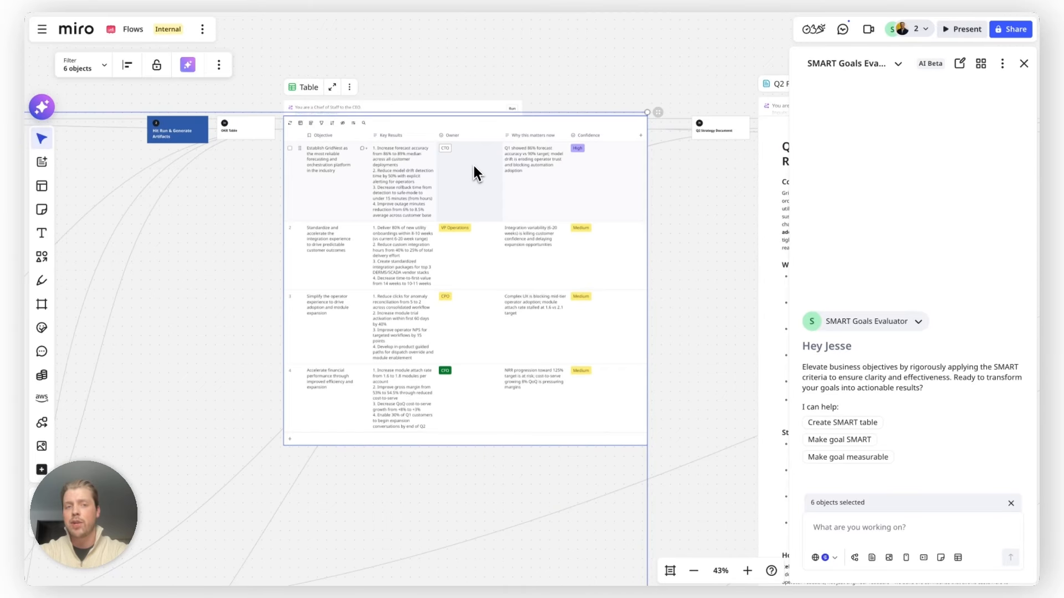
{"action": "scroll", "coordinate": [477, 172], "scroll_direction": "down", "scroll_amount": 2}
{"action": "scroll", "coordinate": [480, 176], "scroll_direction": "down", "scroll_amount": 3}
{"action": "scroll", "coordinate": [480, 176], "scroll_direction": "right", "scroll_amount": 5}
{"action": "scroll", "coordinate": [480, 176], "scroll_direction": "down", "scroll_amount": 2}
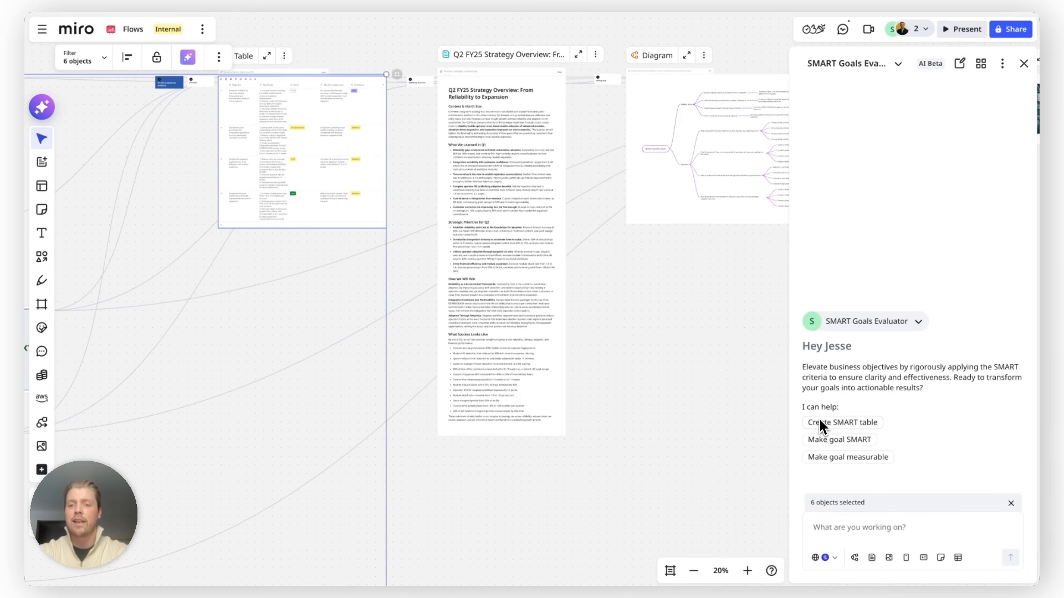
{"action": "left_click", "coordinate": [840, 440]}
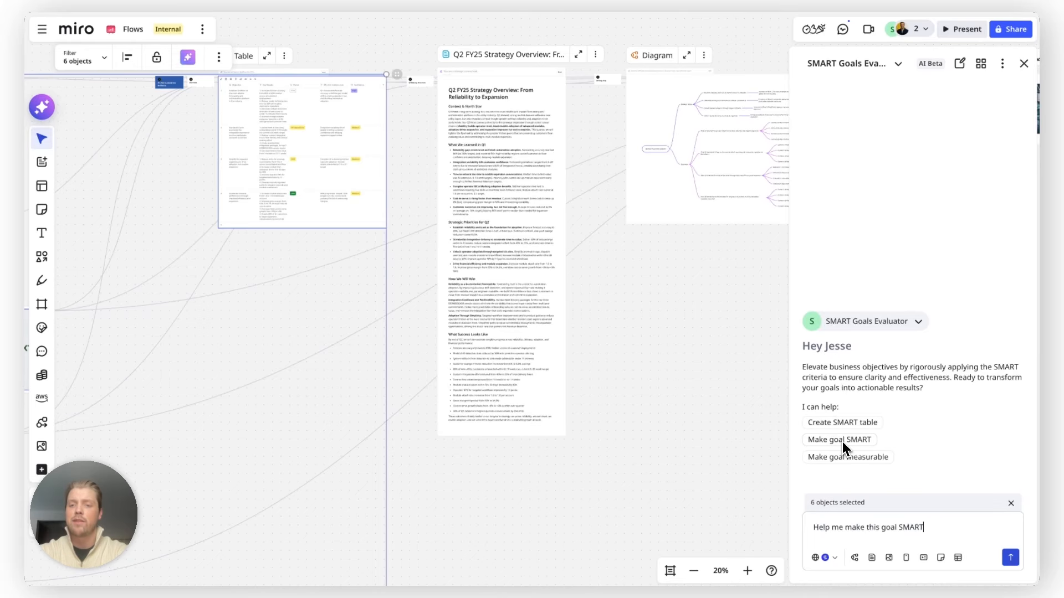
{"action": "left_click", "coordinate": [960, 559]}
{"action": "left_click", "coordinate": [1010, 558]}
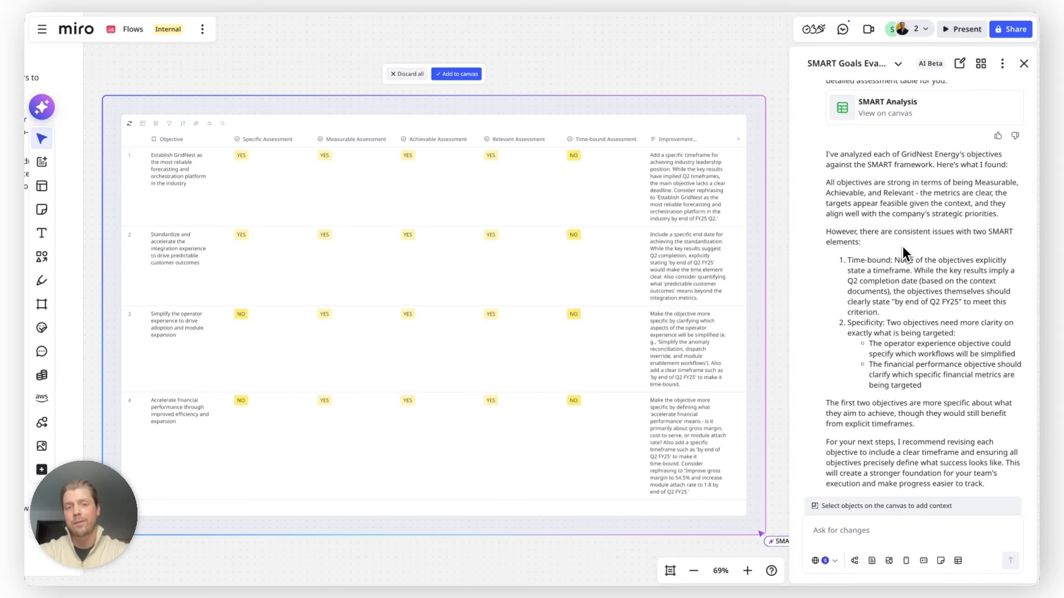
- Add the SMART Analysis table to the canvas and place it below the OKR table
{"action": "left_click", "coordinate": [455, 75]}
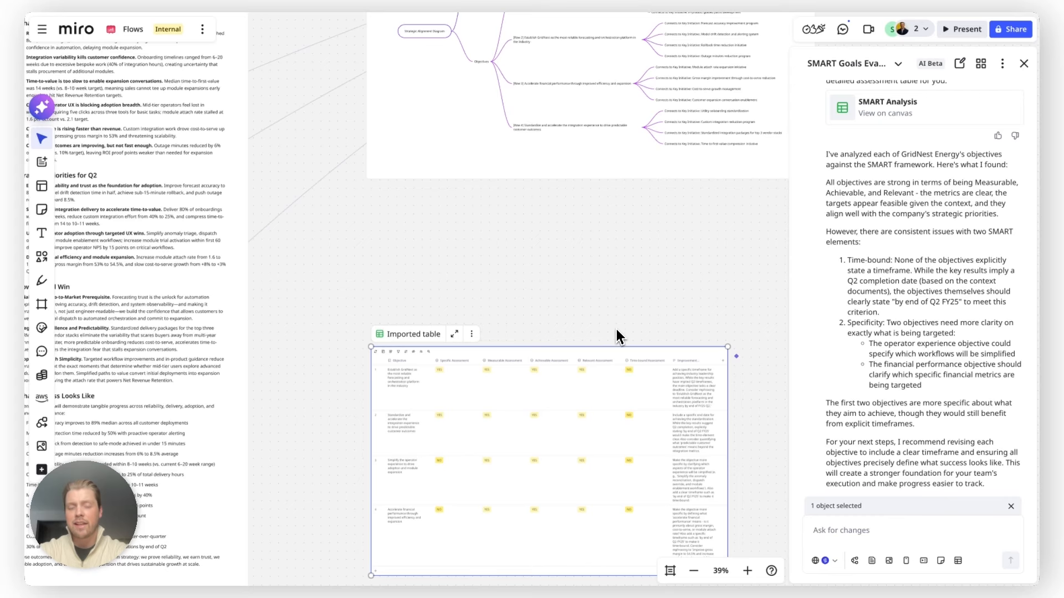
{"action": "scroll", "coordinate": [626, 353], "scroll_direction": "down", "scroll_amount": 3}
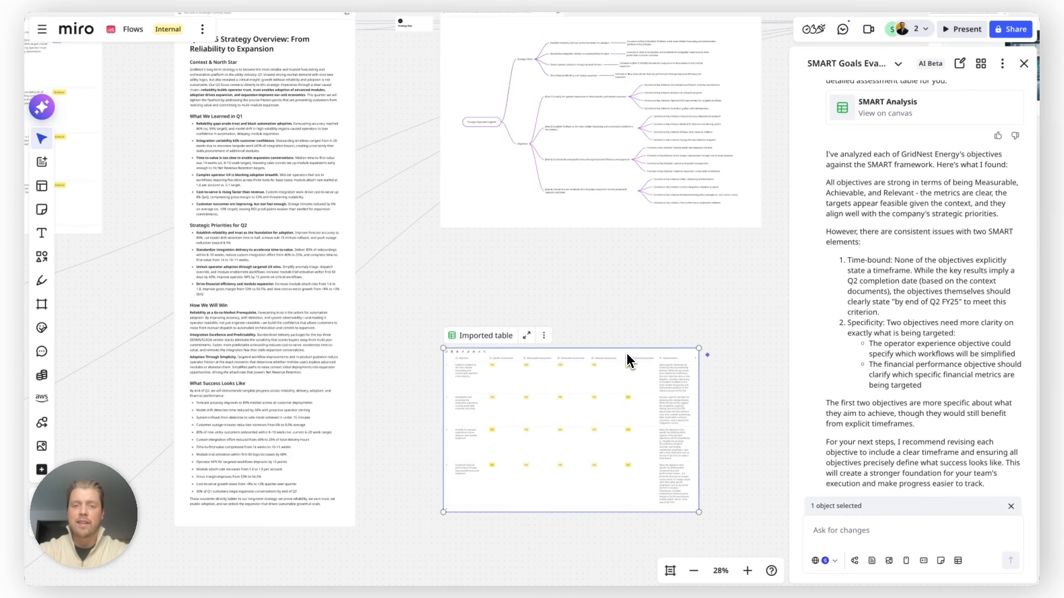
{"action": "left_click_drag", "start_coordinate": [626, 355], "coordinate": [41, 305]}
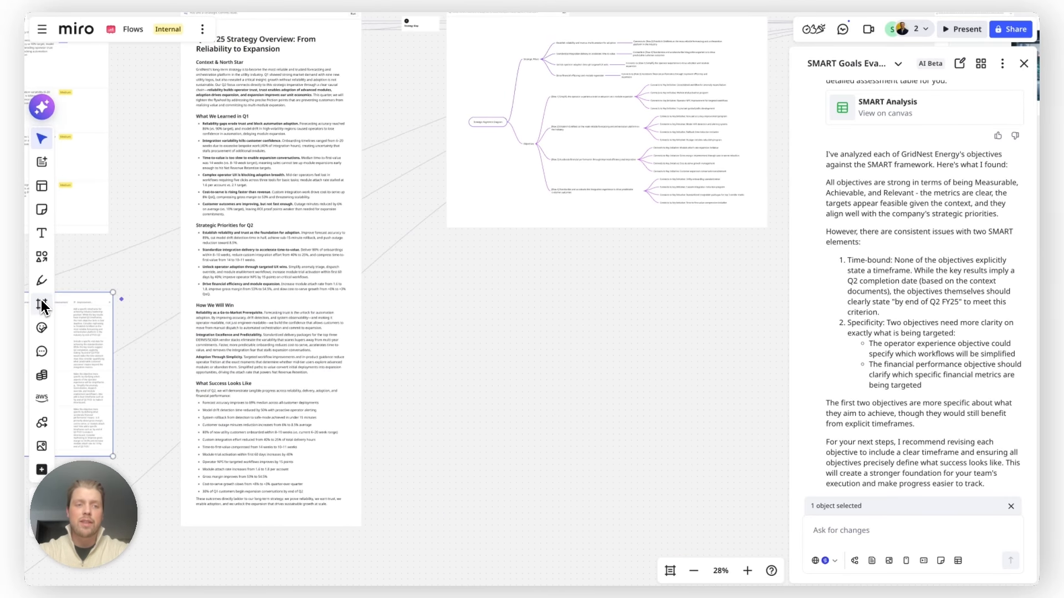
{"action": "scroll", "coordinate": [227, 284], "scroll_direction": "left", "scroll_amount": 4}
{"action": "scroll", "coordinate": [230, 286], "scroll_direction": "up", "scroll_amount": 2}
{"action": "left_click_drag", "start_coordinate": [331, 430], "coordinate": [382, 176]}
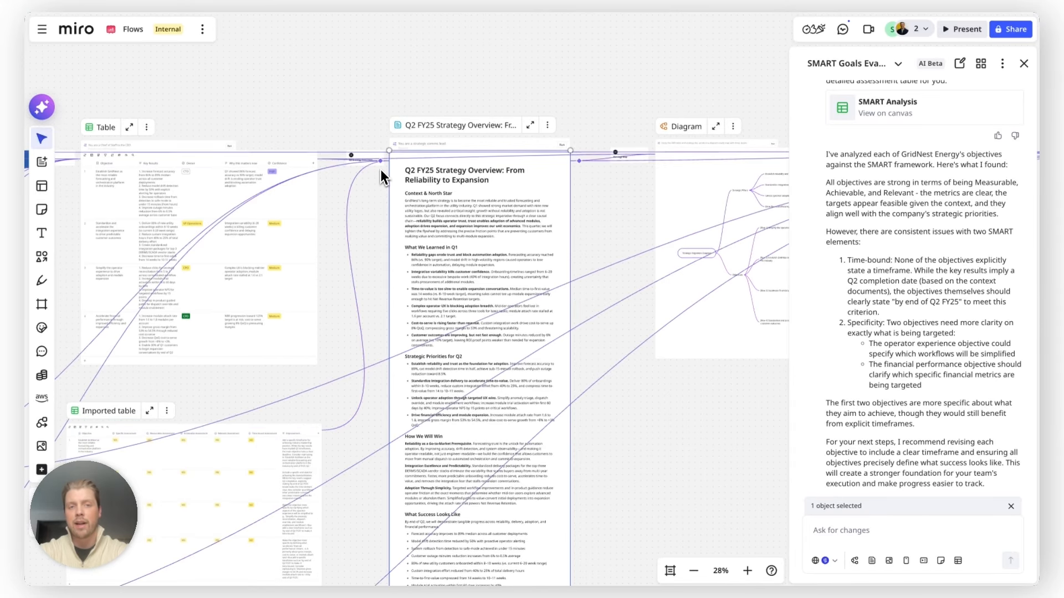
- Close the SMART Goals Evaluator panel and rerun the flow from the strategy document step
{"action": "left_click", "coordinate": [373, 253]}
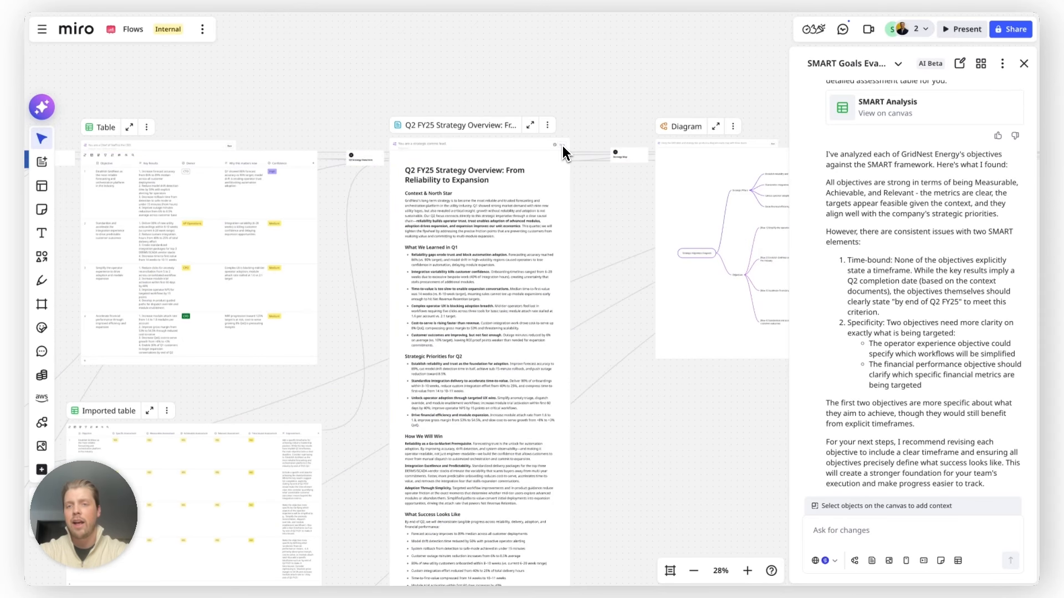
{"action": "left_click", "coordinate": [1025, 64]}
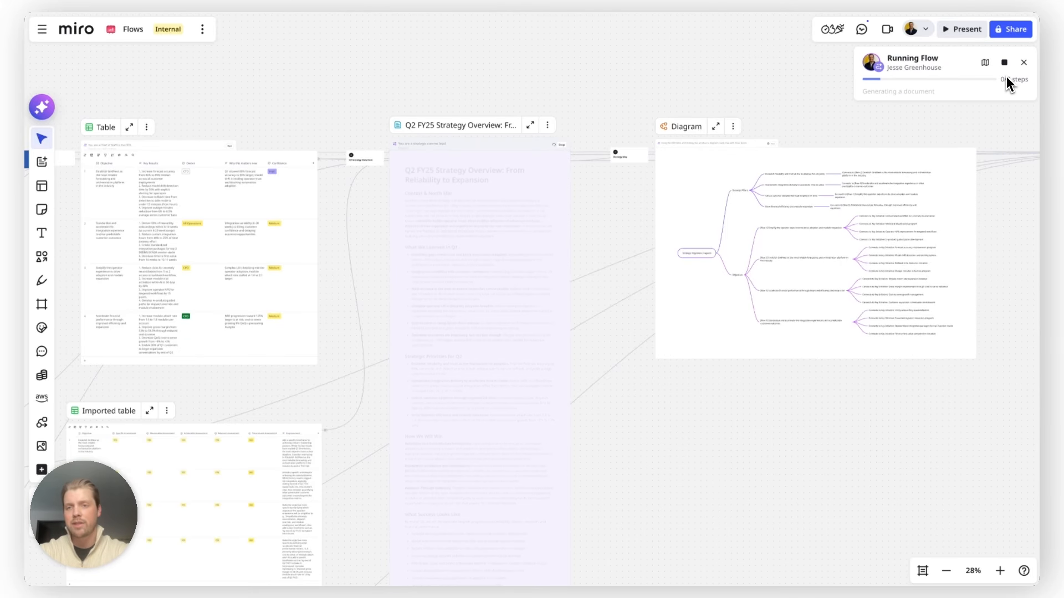
- Survey the board while the flow regenerates the document, diagram and slides
{"action": "scroll", "coordinate": [813, 218], "scroll_direction": "down", "scroll_amount": 5}
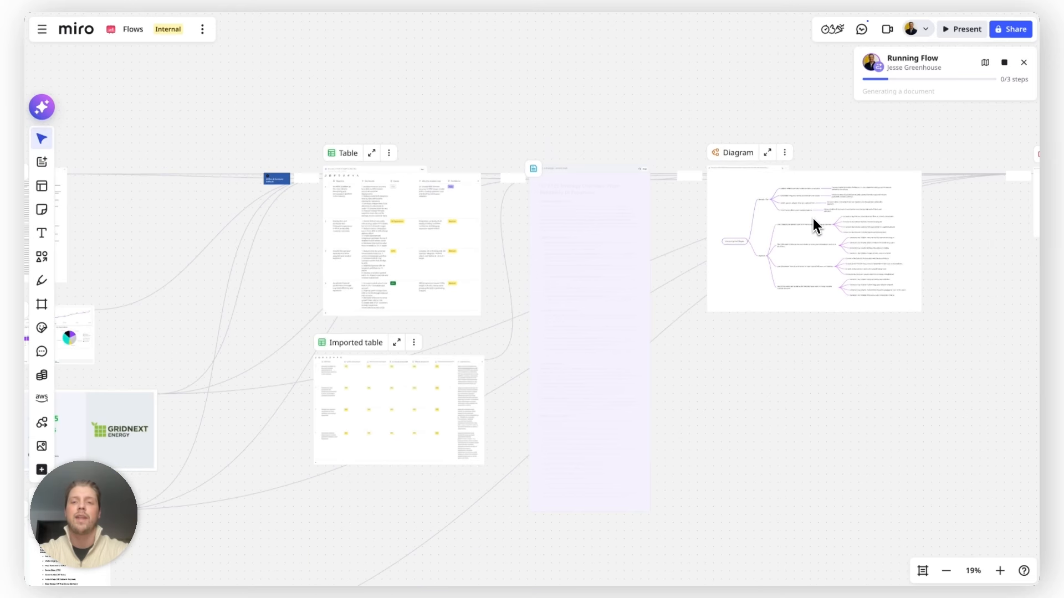
{"action": "scroll", "coordinate": [812, 219], "scroll_direction": "right", "scroll_amount": 2}
{"action": "scroll", "coordinate": [812, 218], "scroll_direction": "right", "scroll_amount": 3}
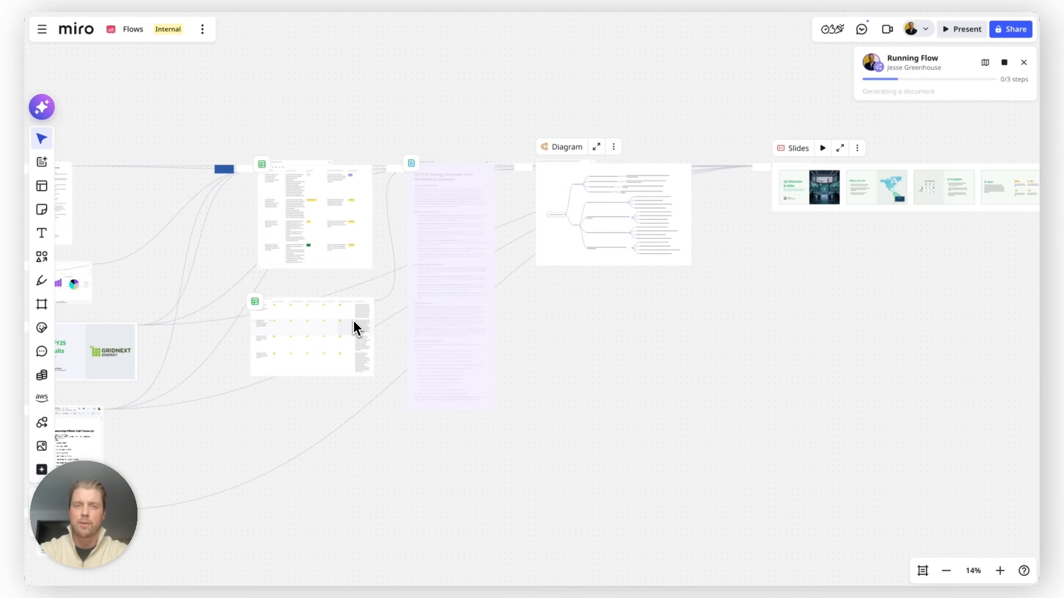
{"action": "scroll", "coordinate": [301, 470], "scroll_direction": "down", "scroll_amount": 4}
{"action": "scroll", "coordinate": [300, 470], "scroll_direction": "down", "scroll_amount": 3}
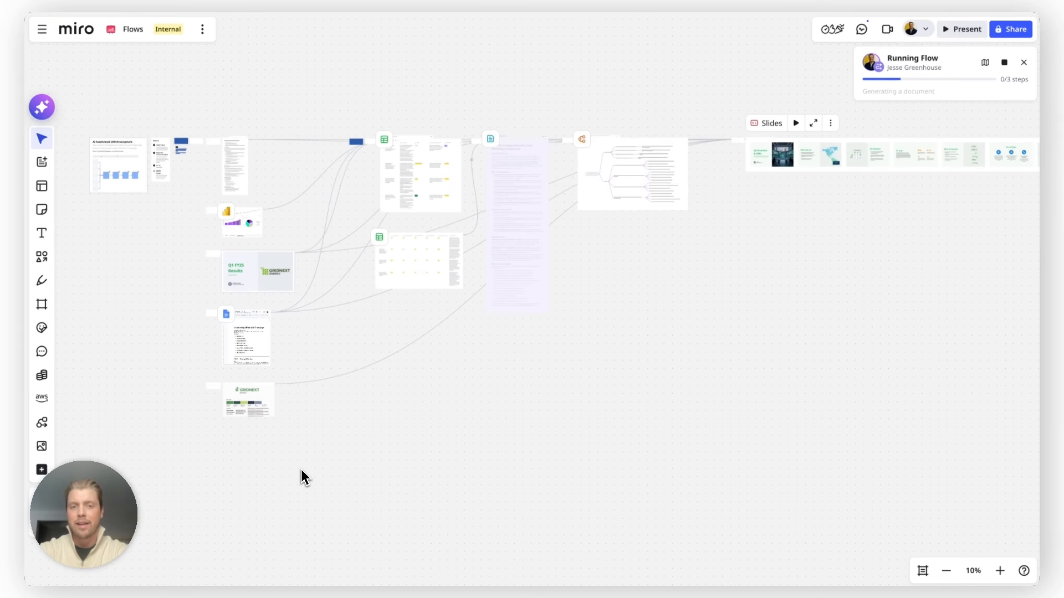
{"action": "scroll", "coordinate": [300, 471], "scroll_direction": "right", "scroll_amount": 3}
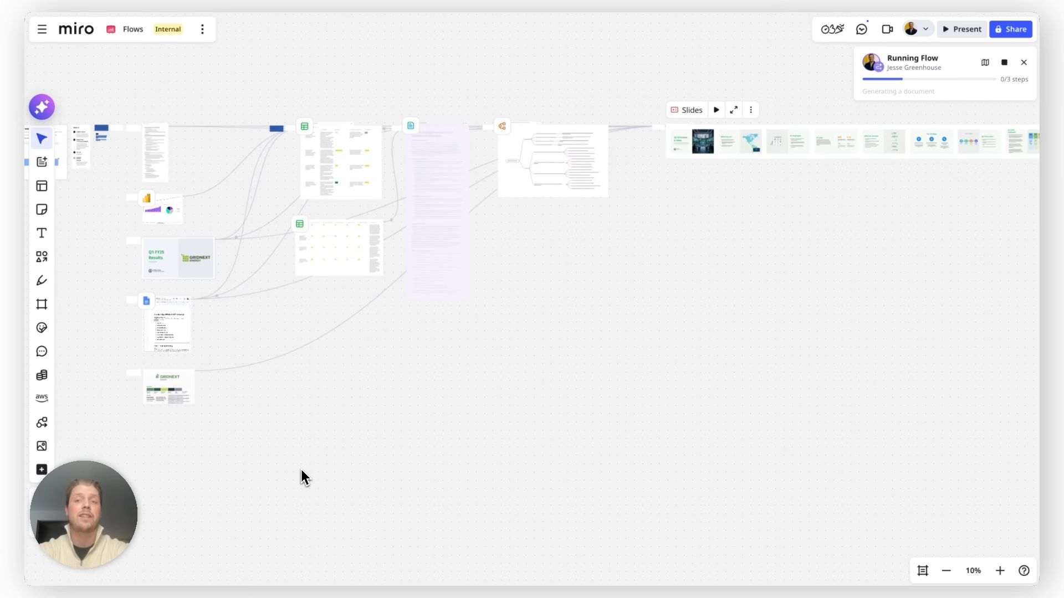